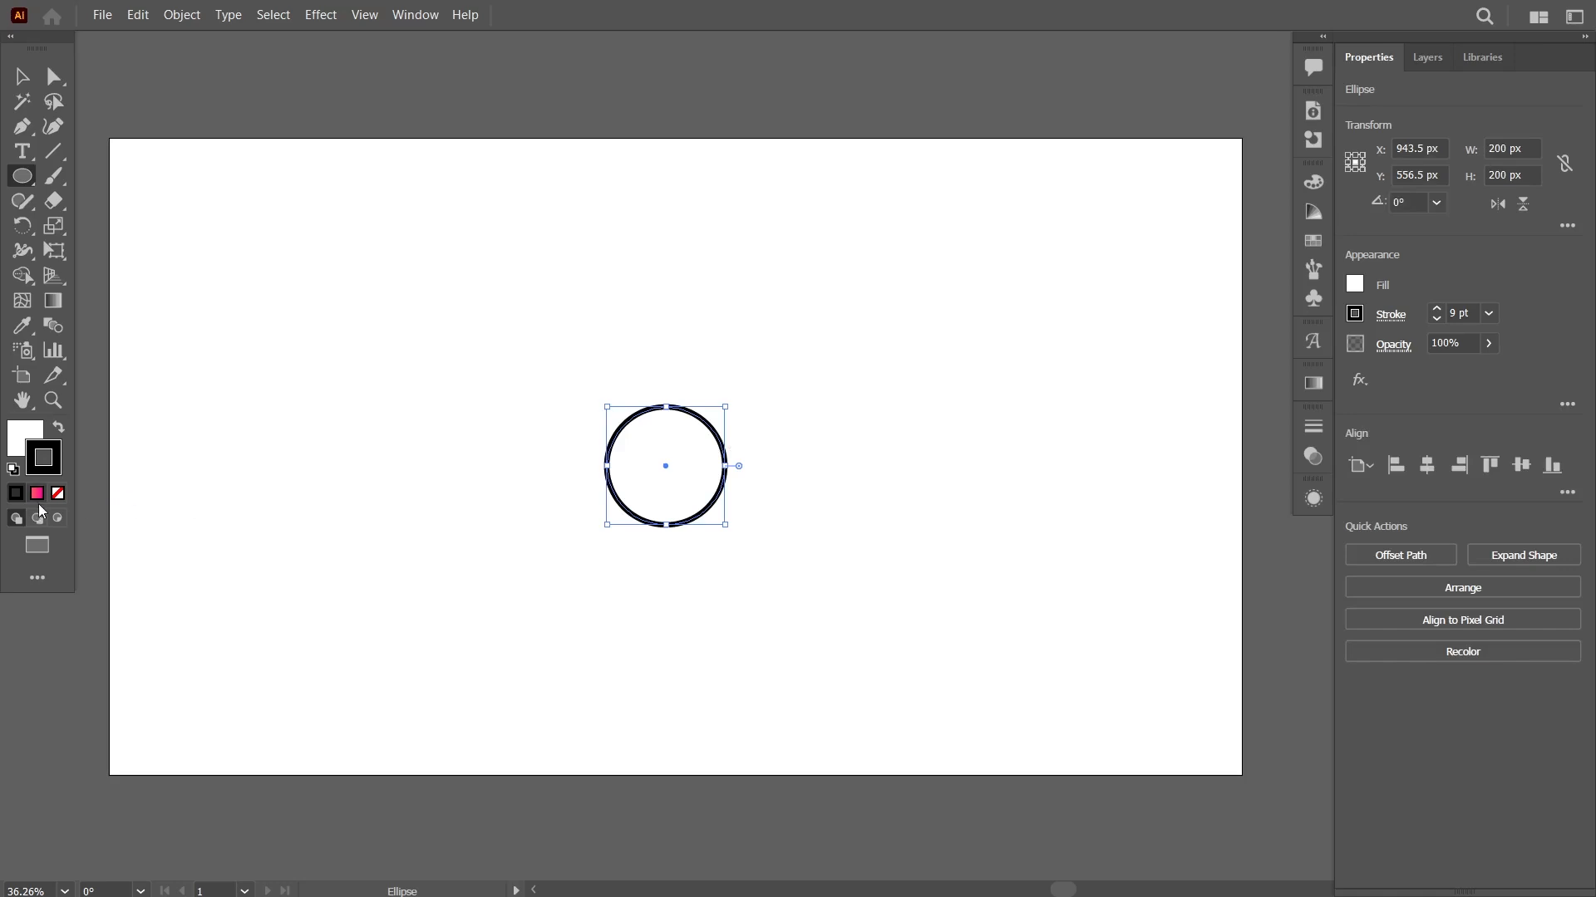
Apply a linear gradient from FF5F5F to FF0097 to the circle's stroke.
click(38, 499)
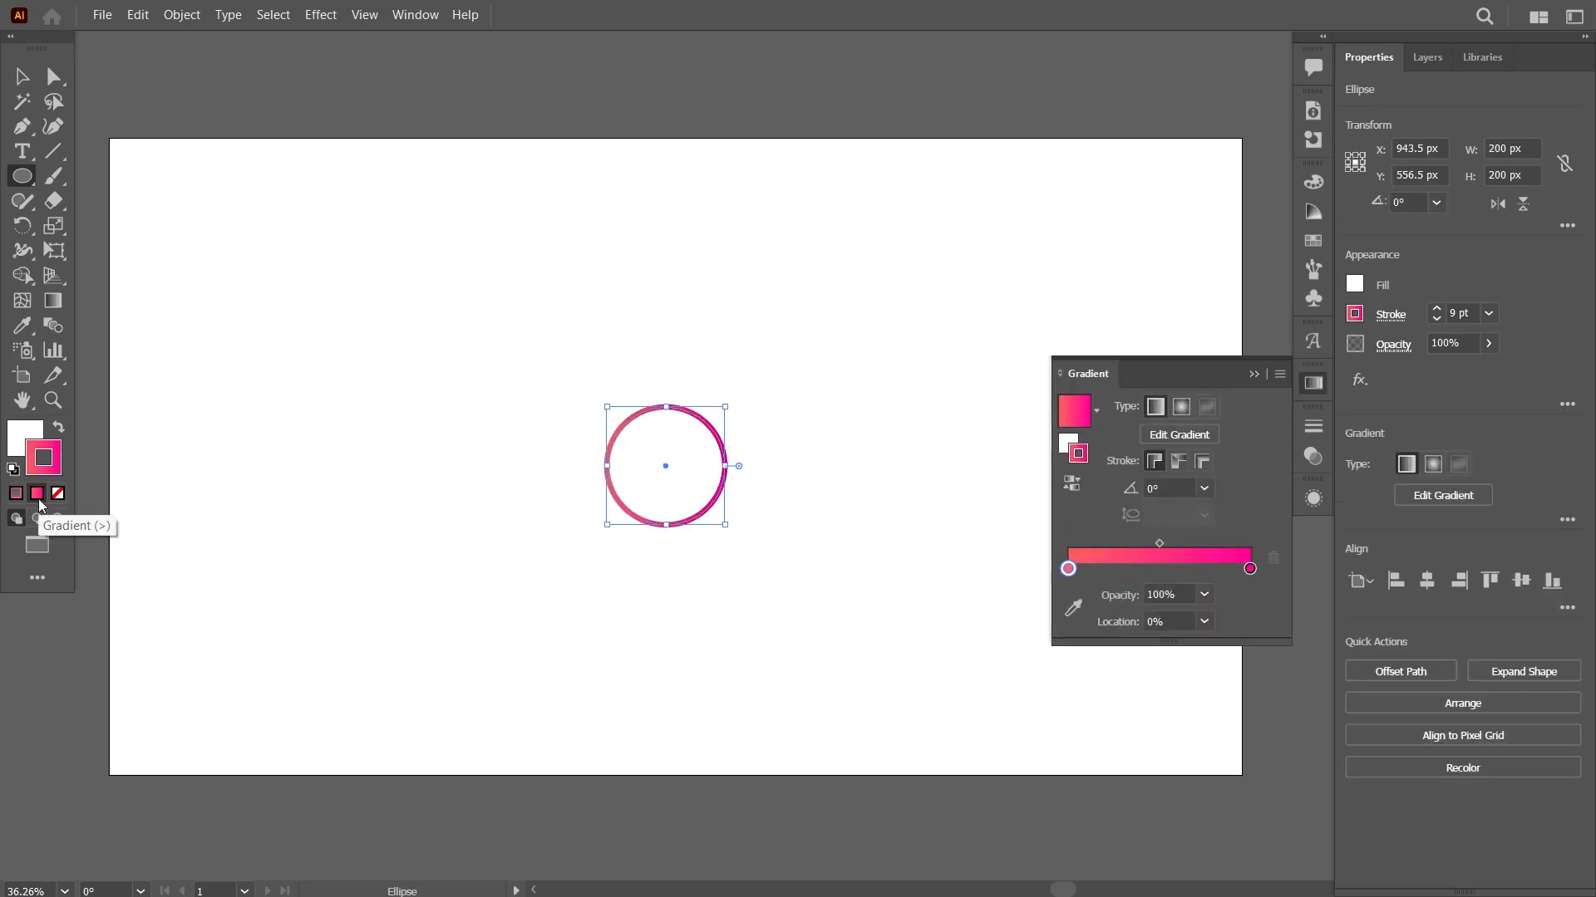
double_click(1069, 570)
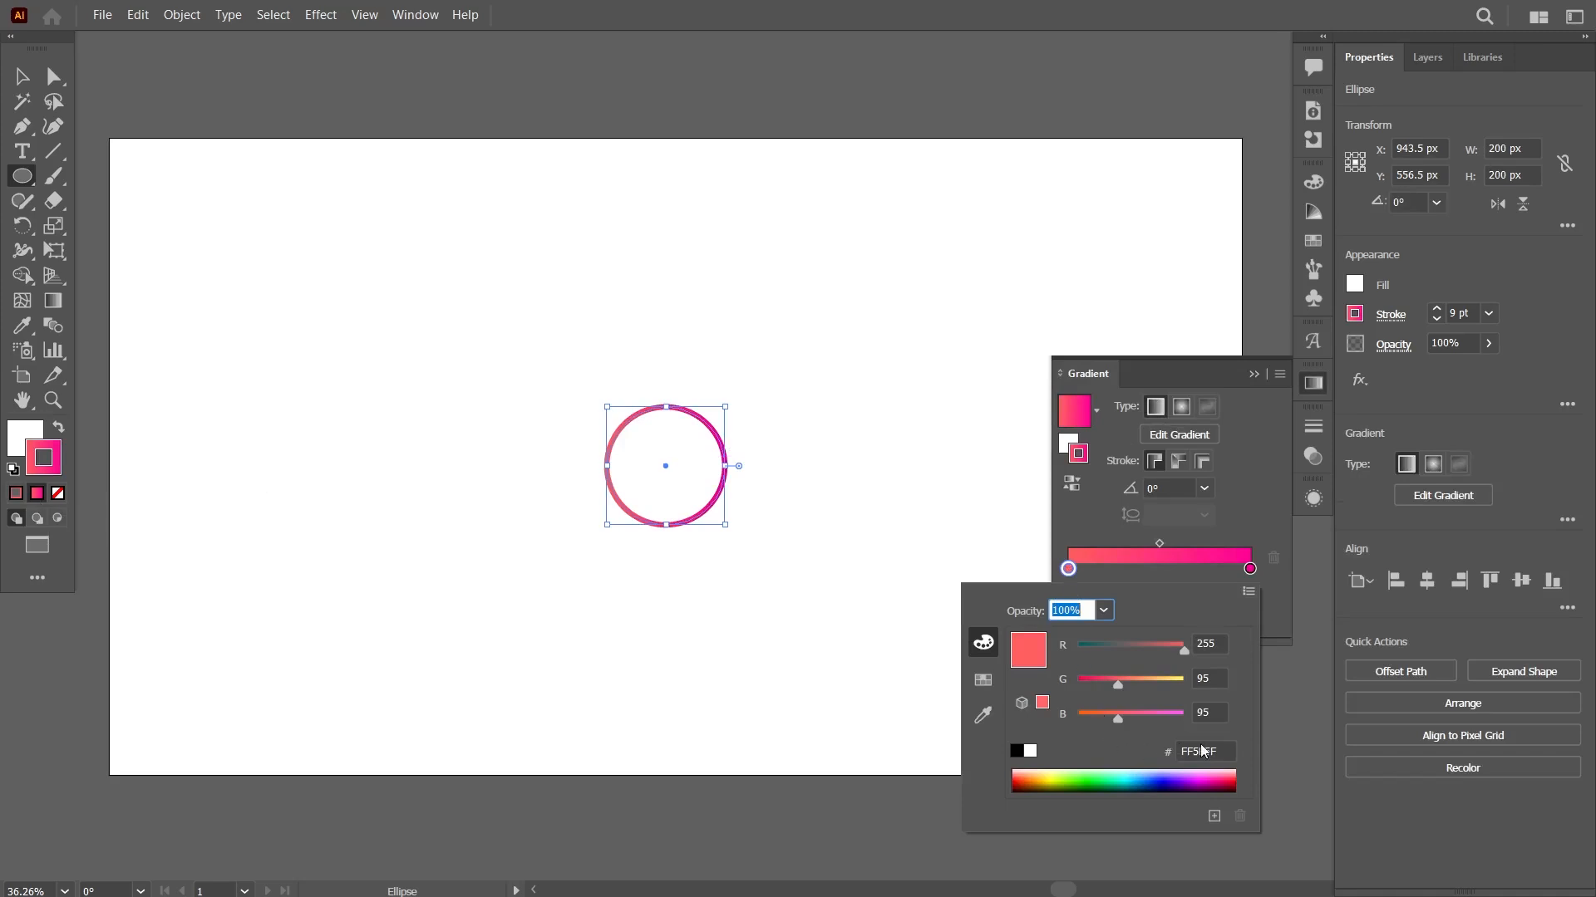
click(1249, 570)
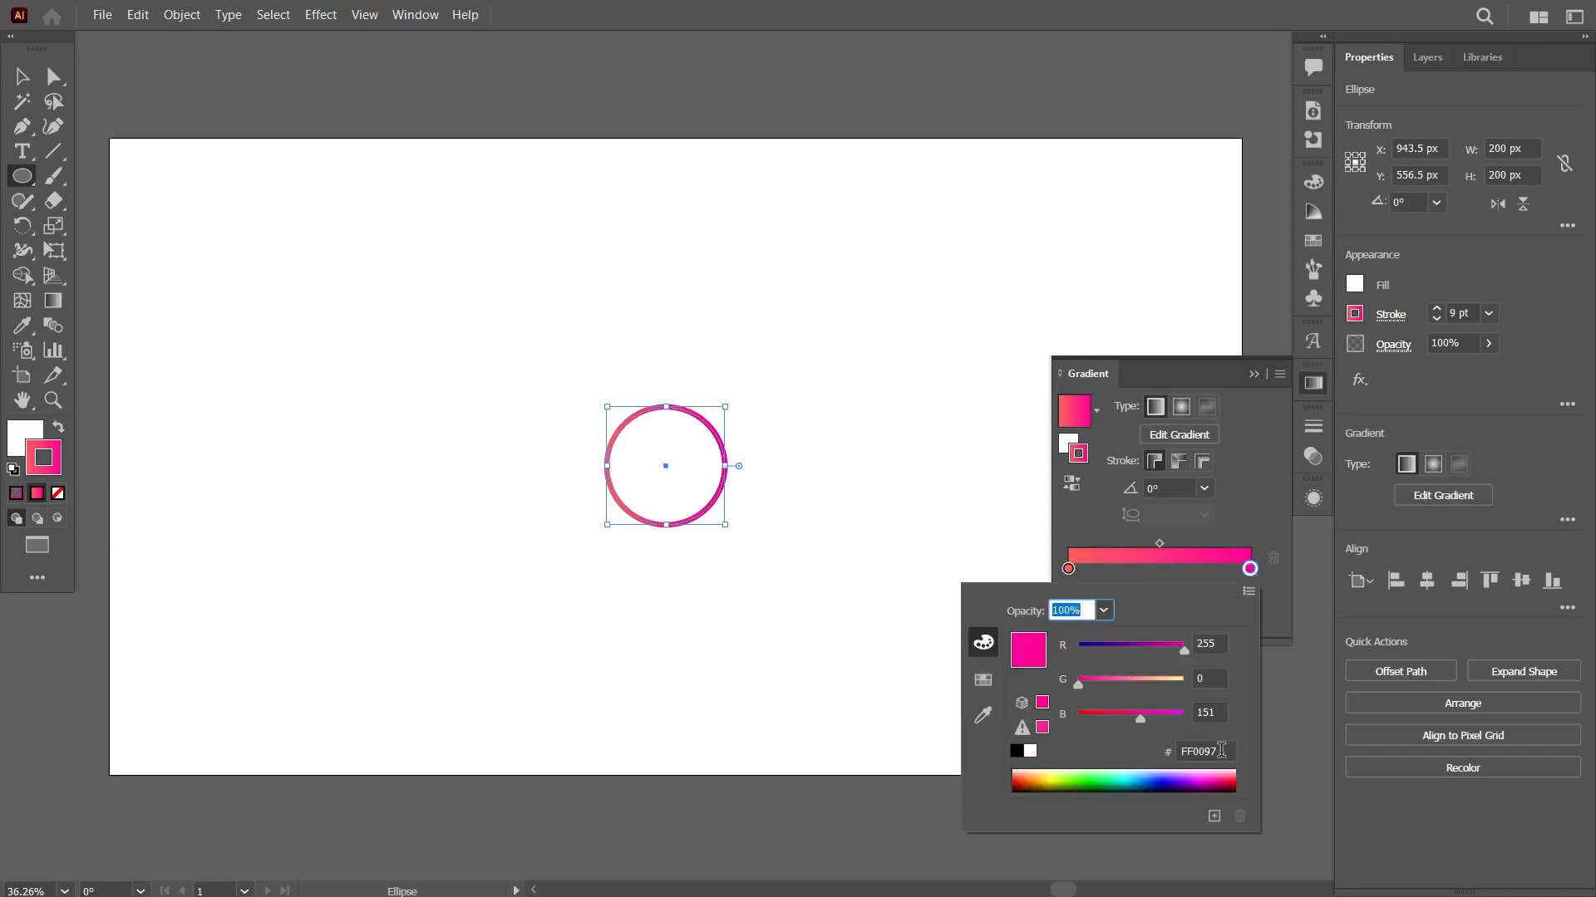
click(1249, 377)
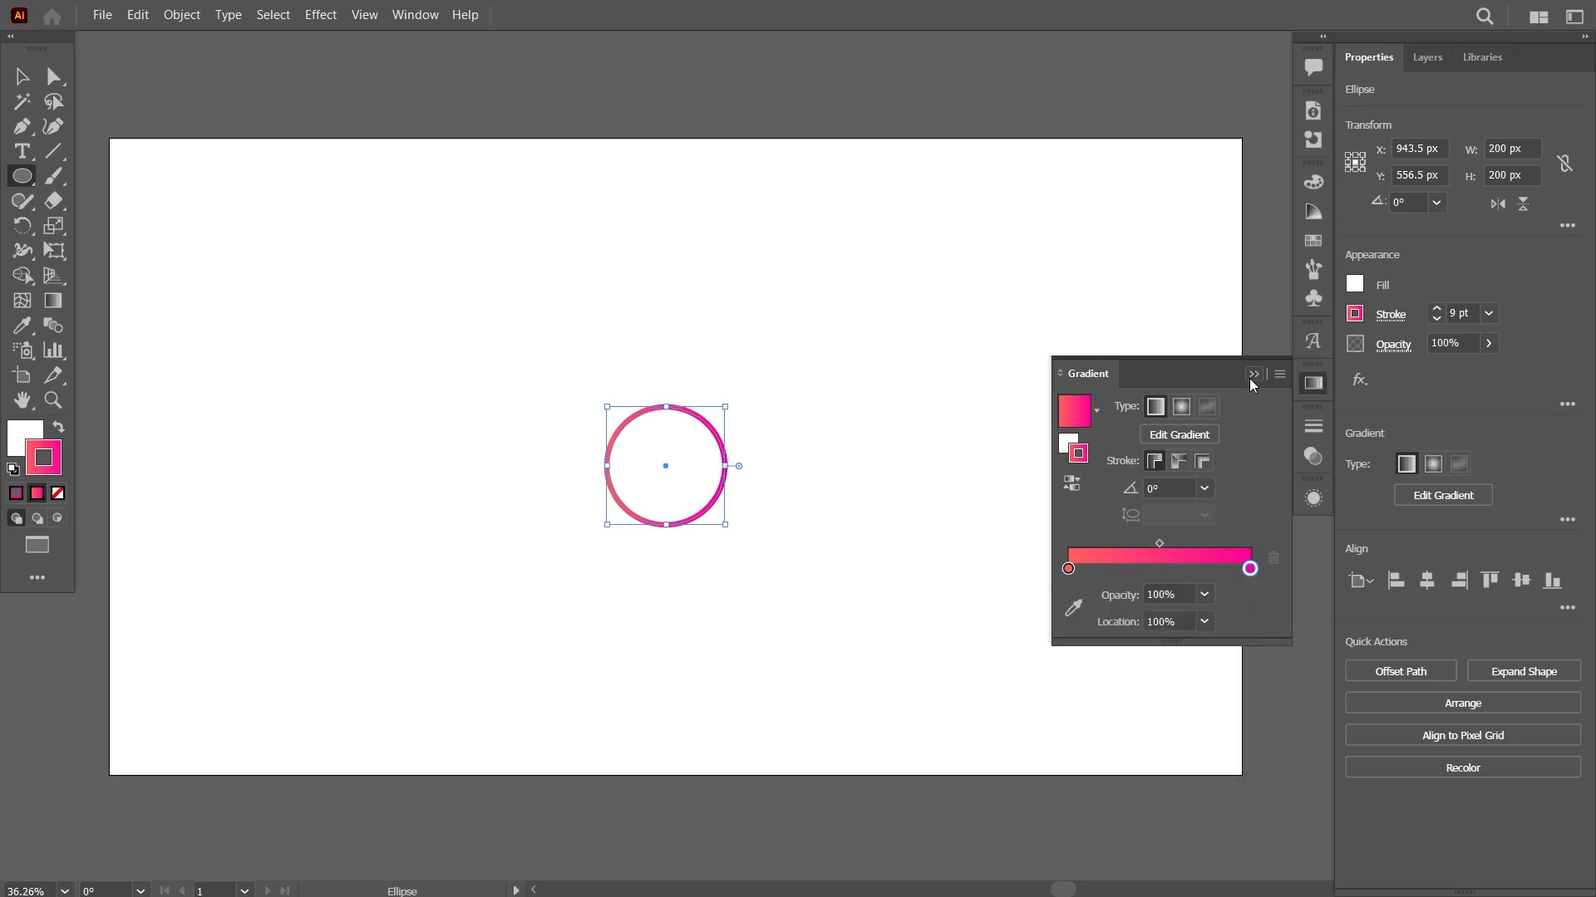
click(1255, 376)
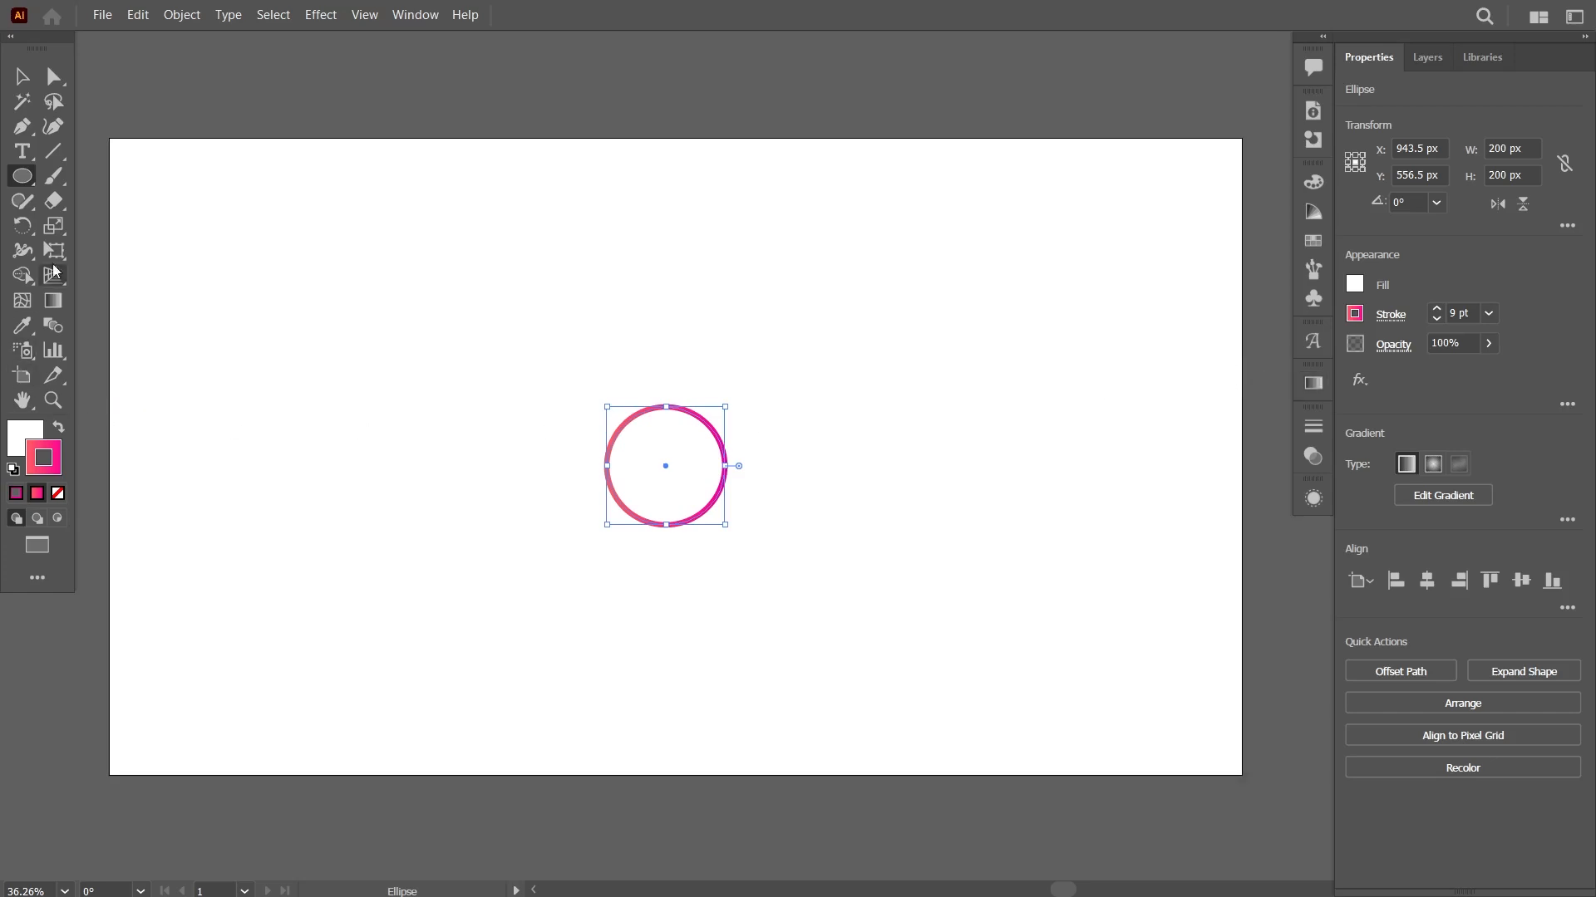
Create a concentric copy of the circle at 15% uniform scale and blend it with the original circle.
double_click(53, 231)
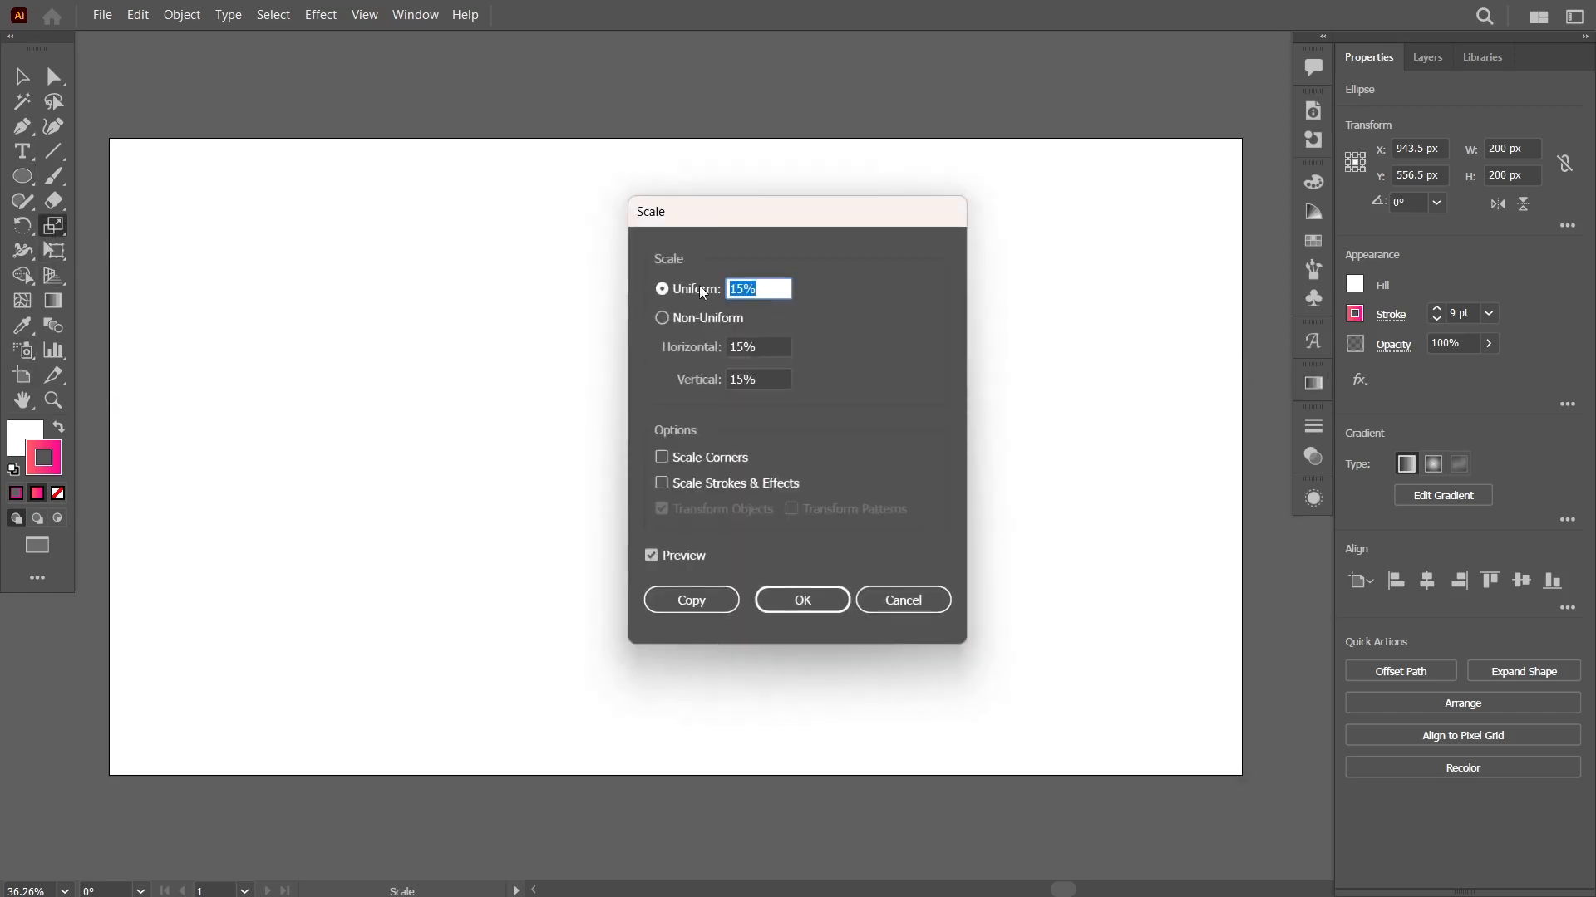
click(715, 599)
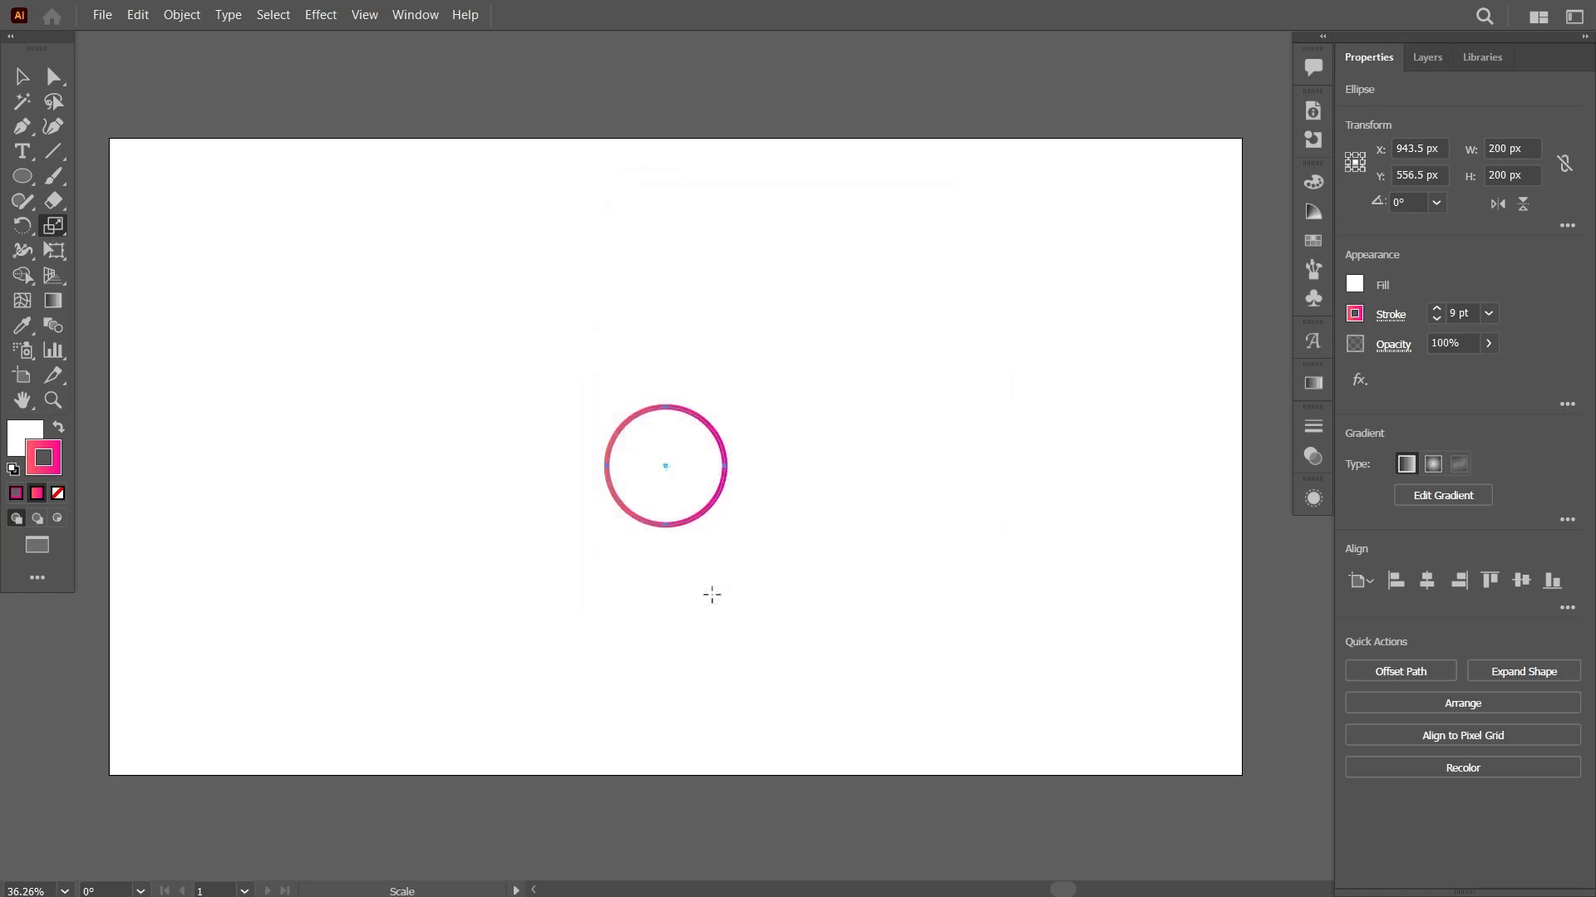
click(22, 78)
drag(562, 320, 716, 537)
click(50, 325)
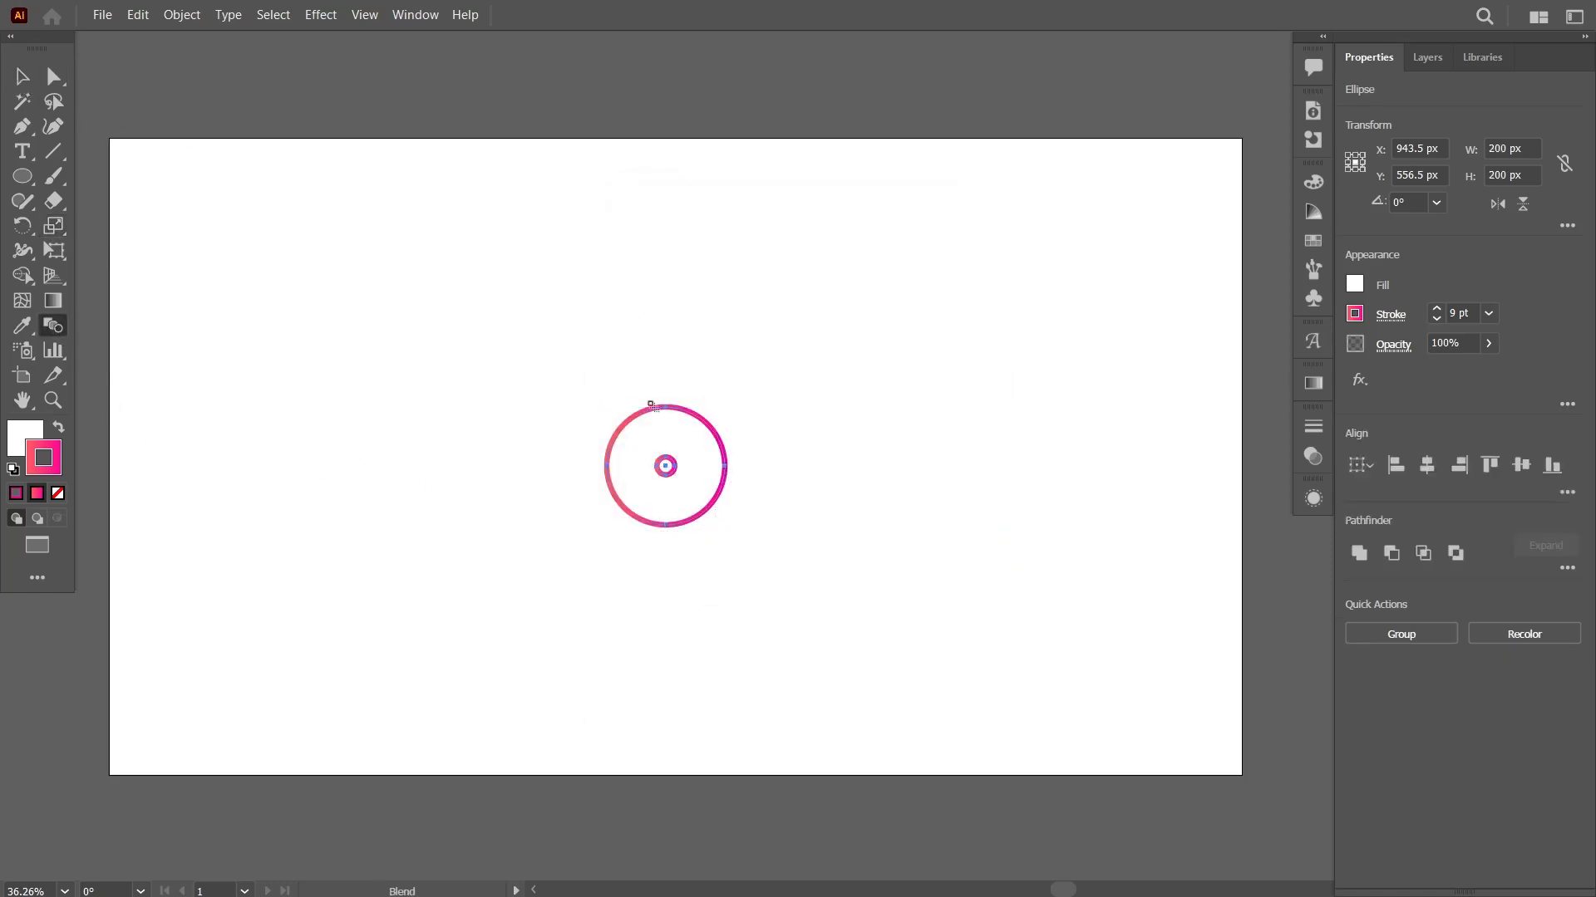
click(668, 462)
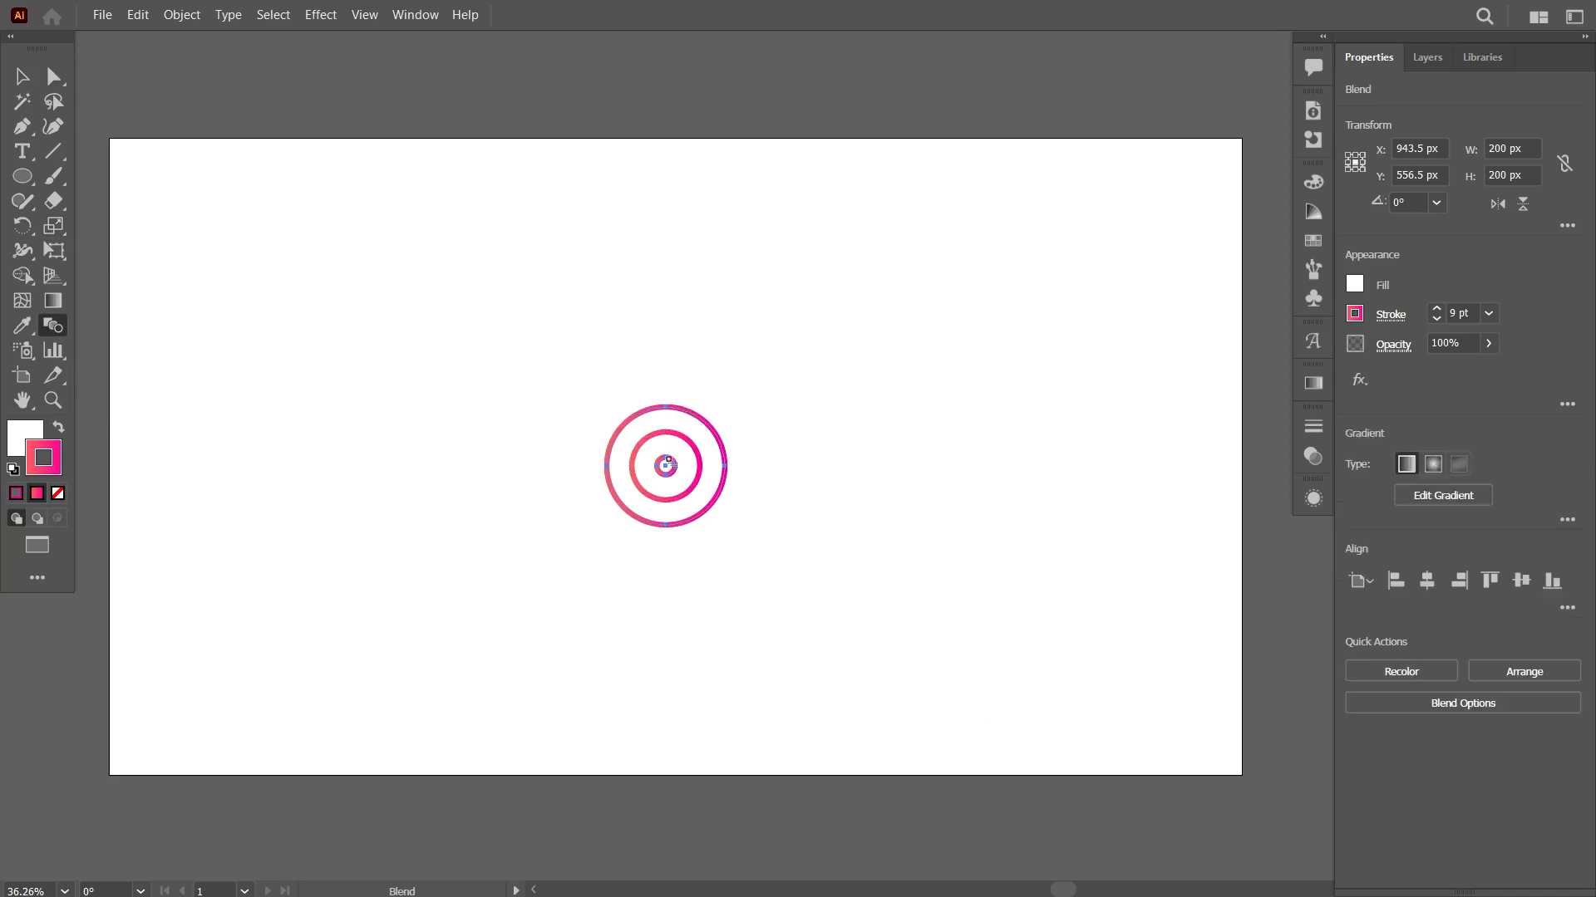
Set the blend's spacing to Specified Steps with 4 steps.
double_click(60, 328)
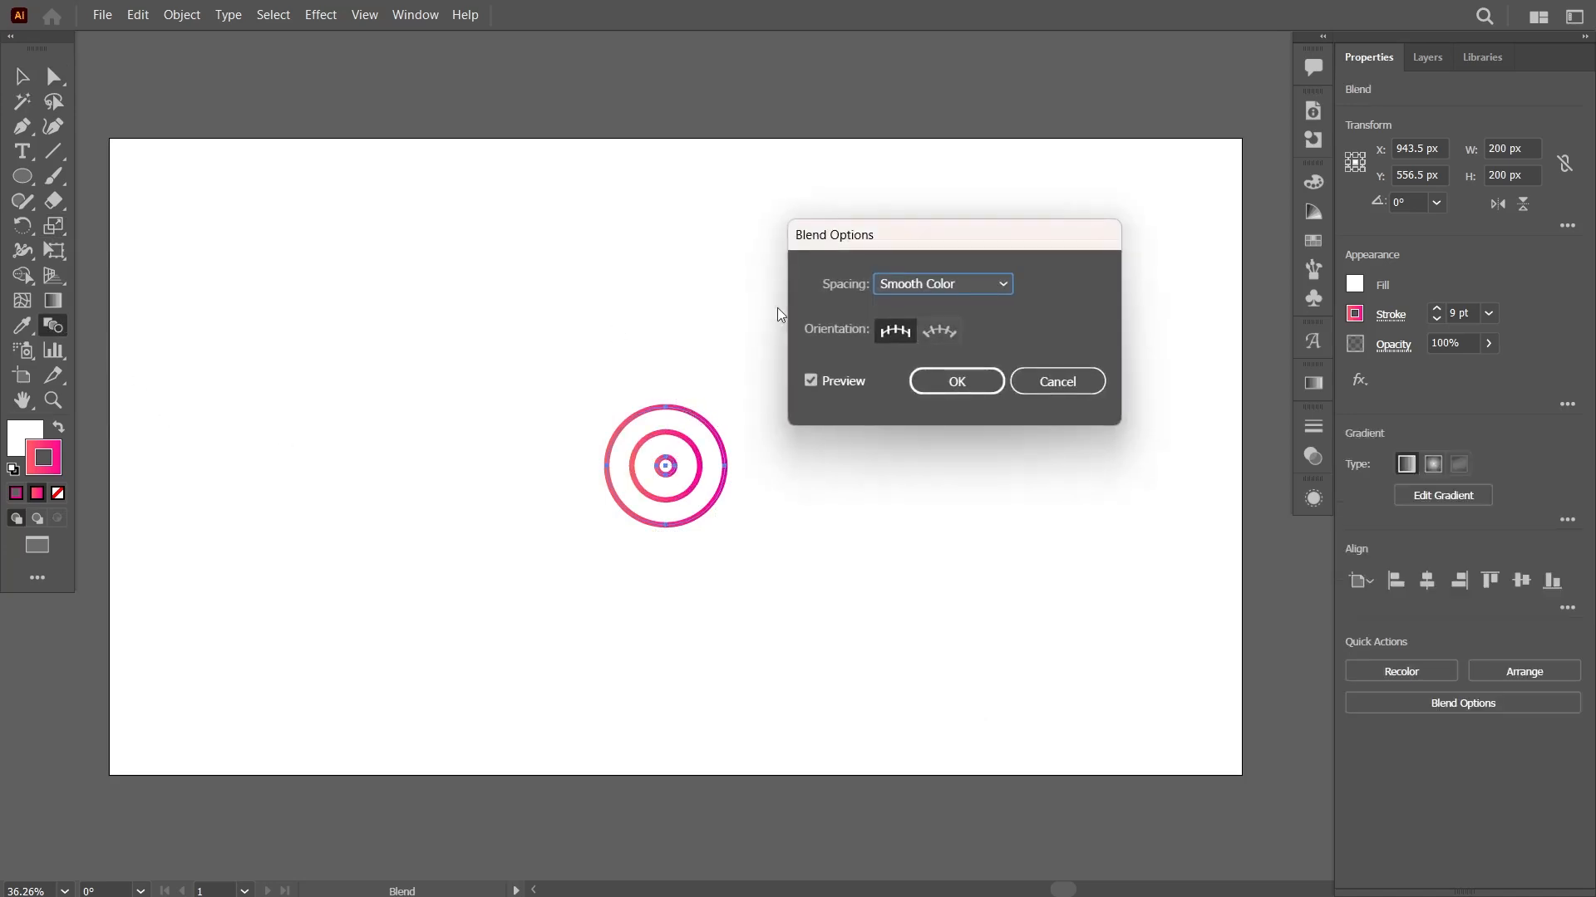
click(942, 287)
click(961, 330)
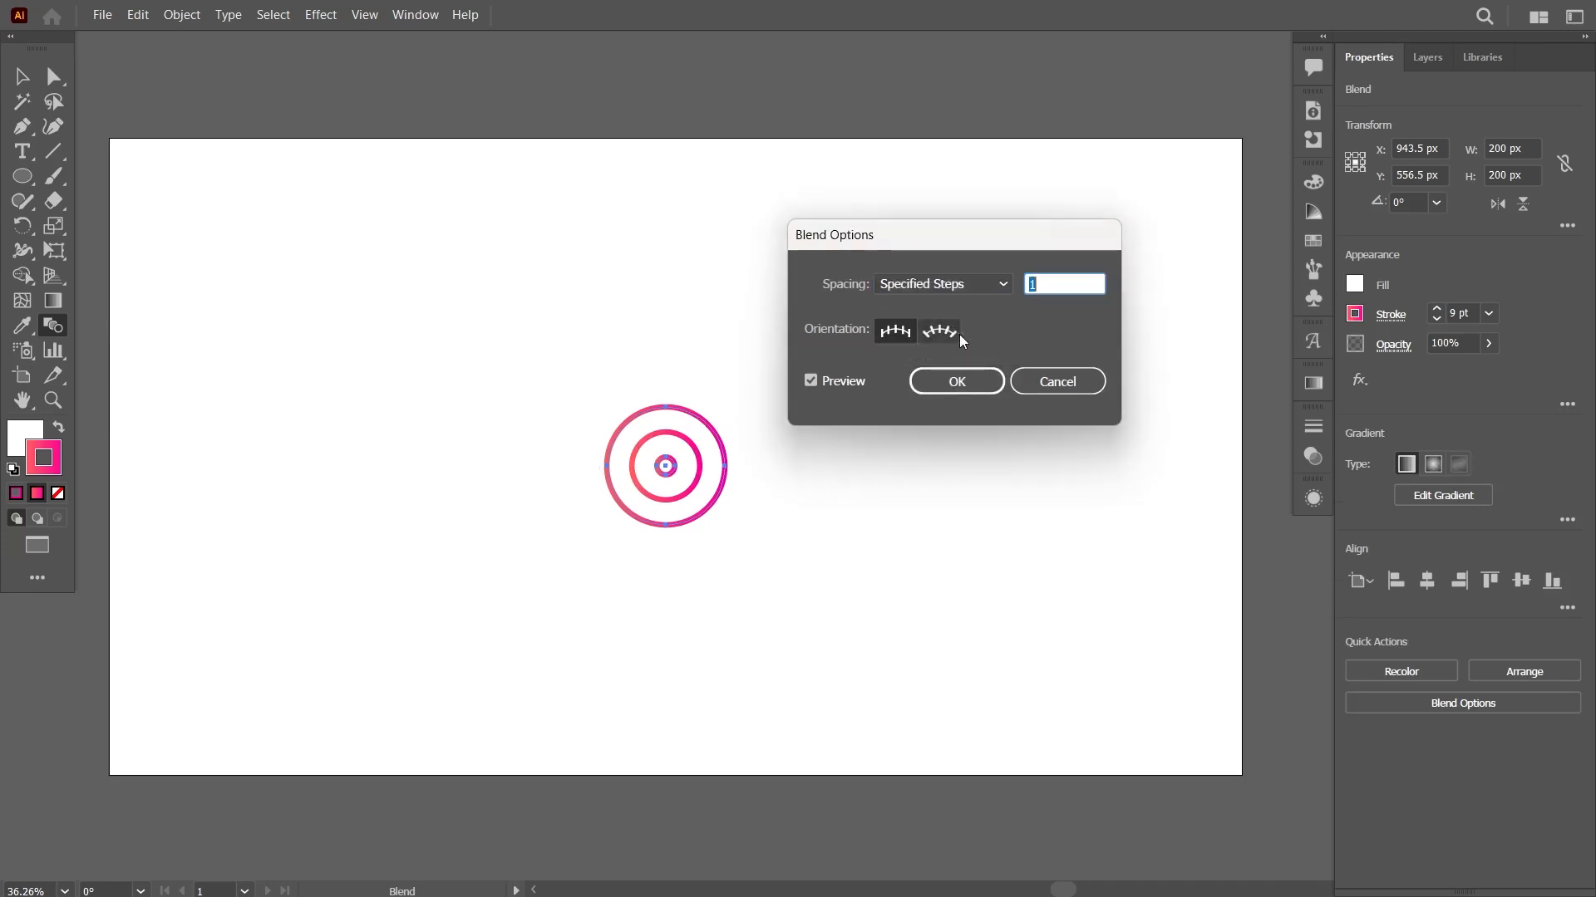
text(4)
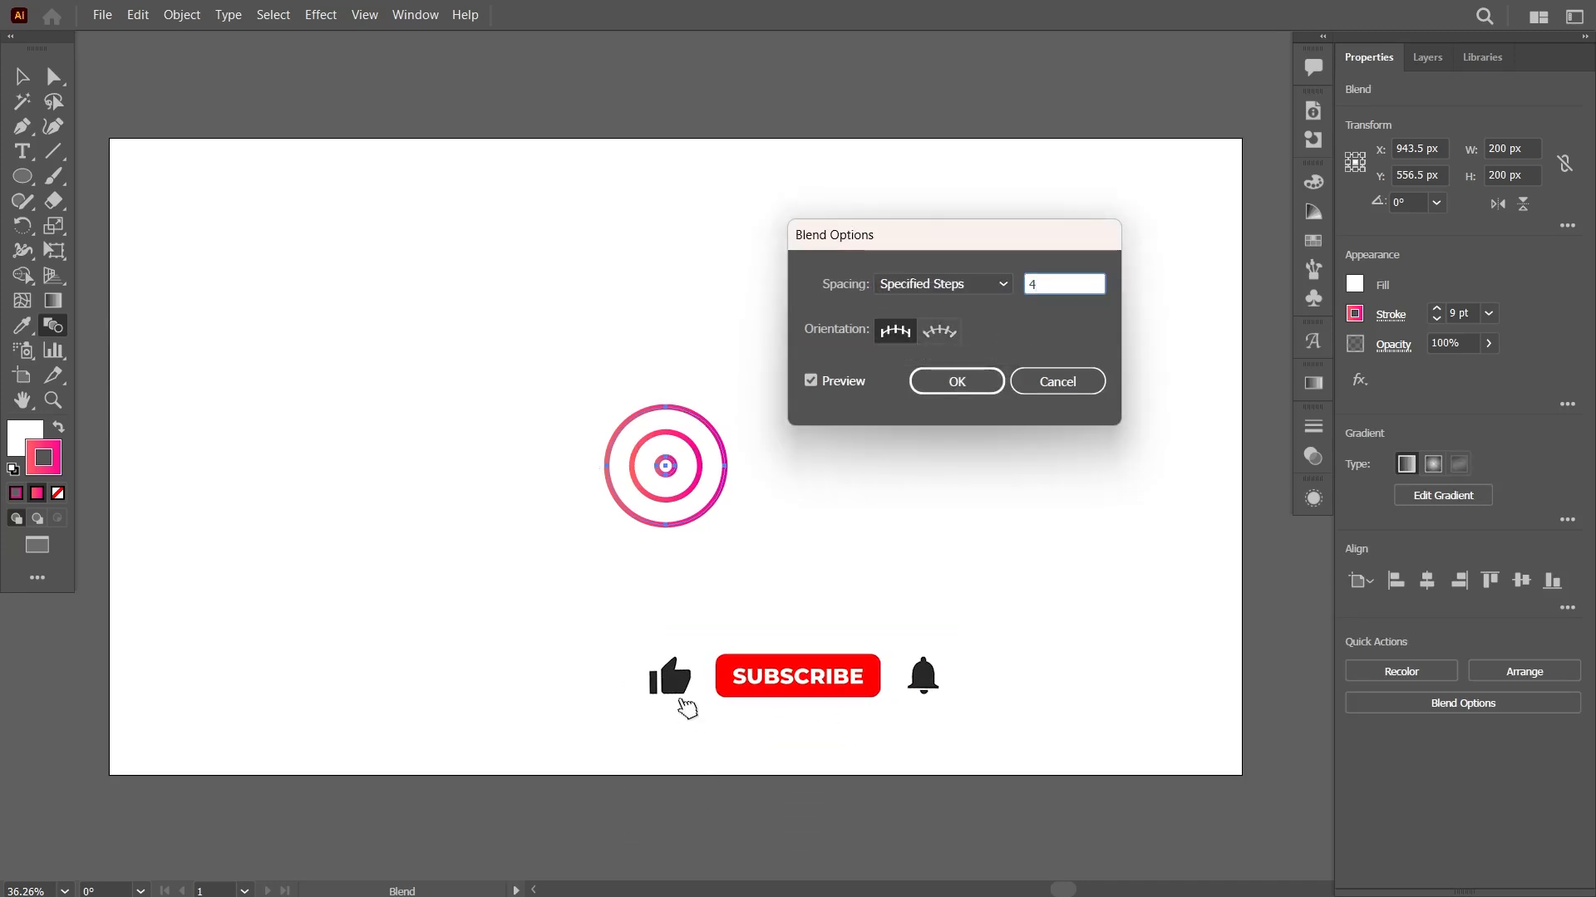
key(Return)
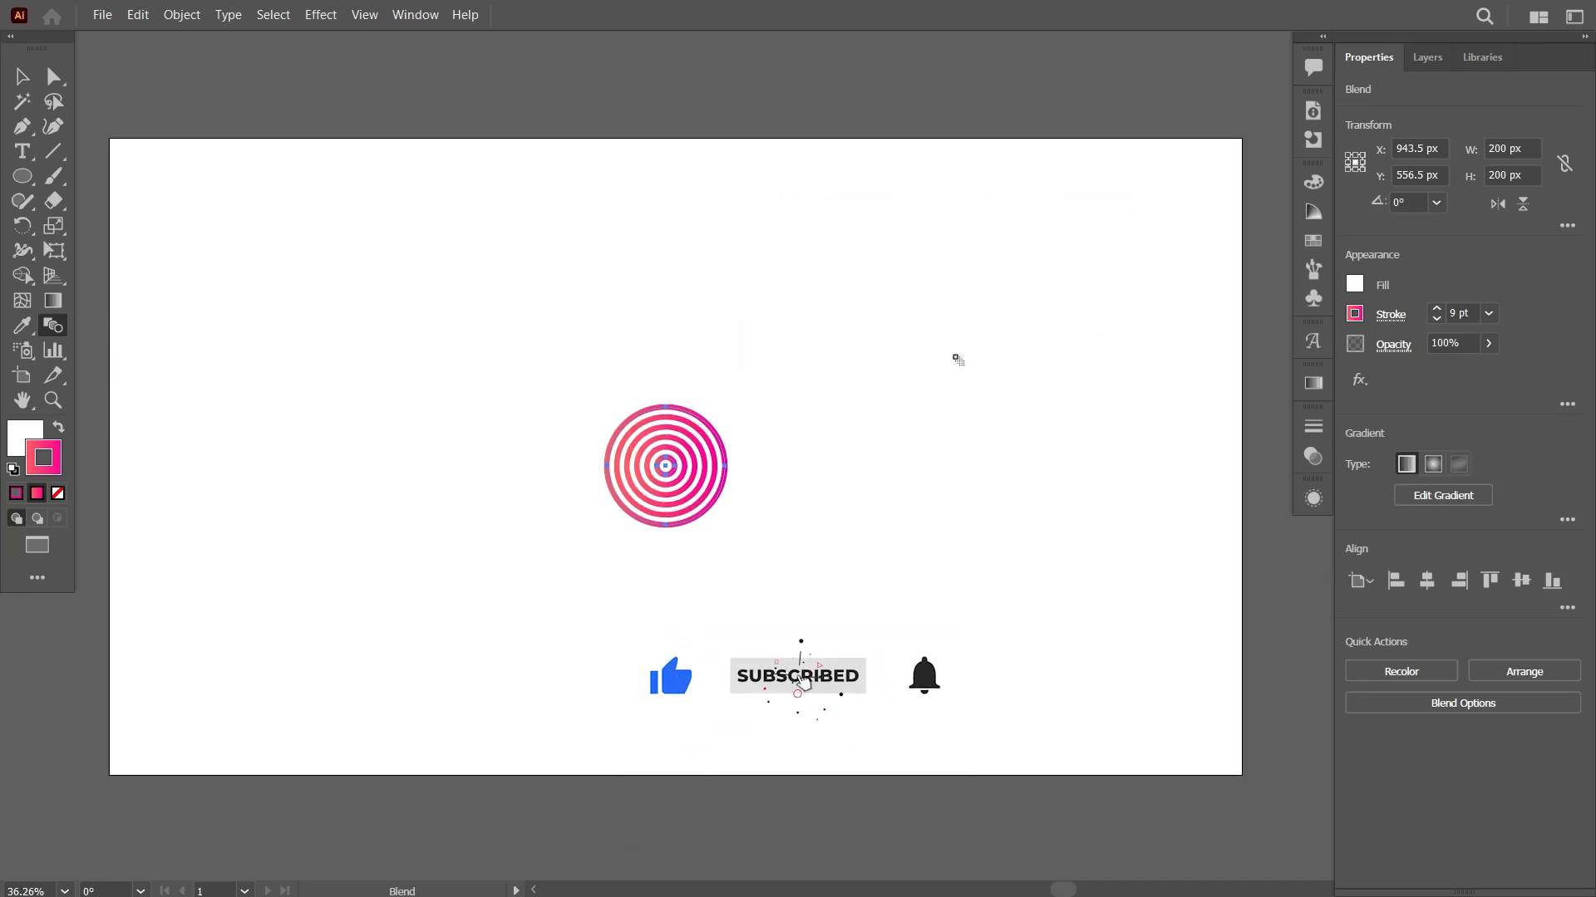
Expand the circle blend with the default options and ungroup the resulting circles.
click(23, 76)
drag(575, 364, 763, 529)
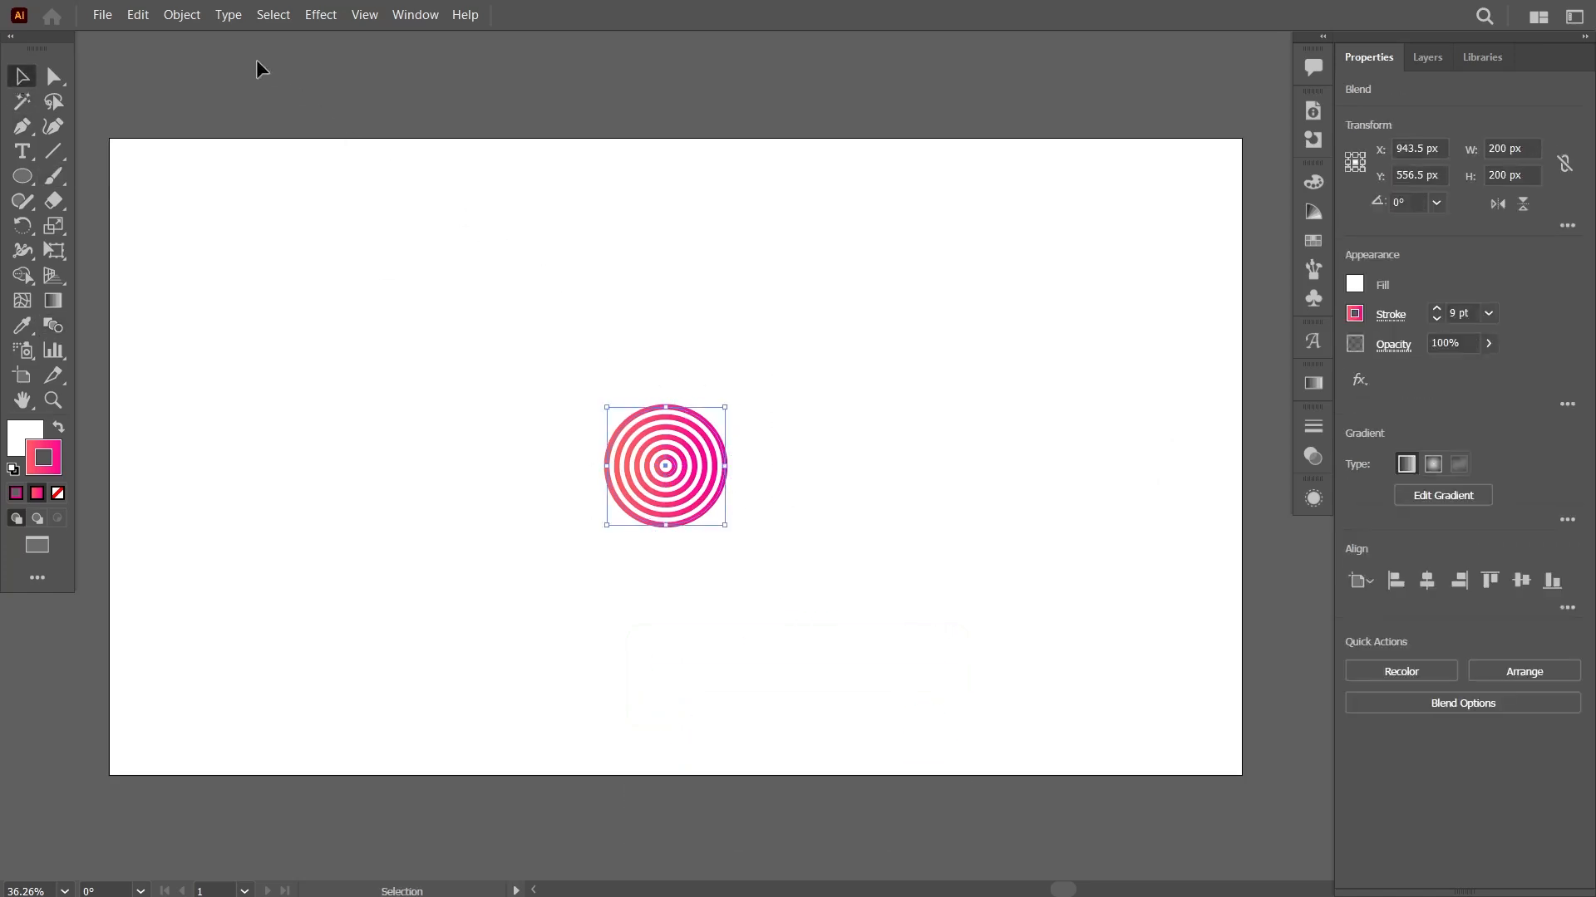
click(182, 15)
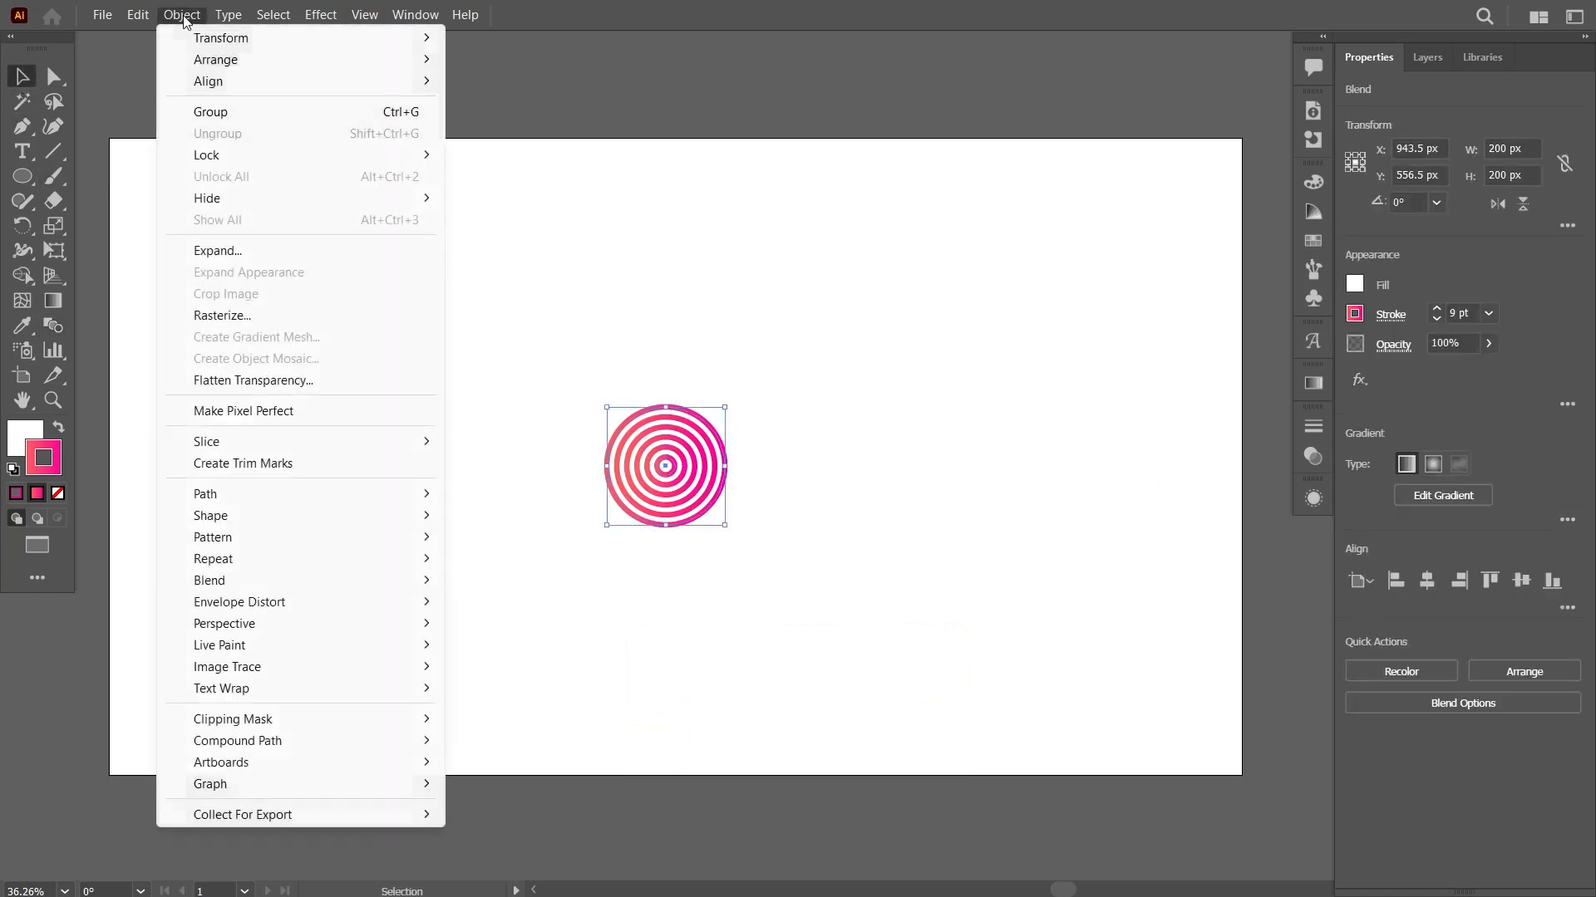
click(233, 253)
click(785, 558)
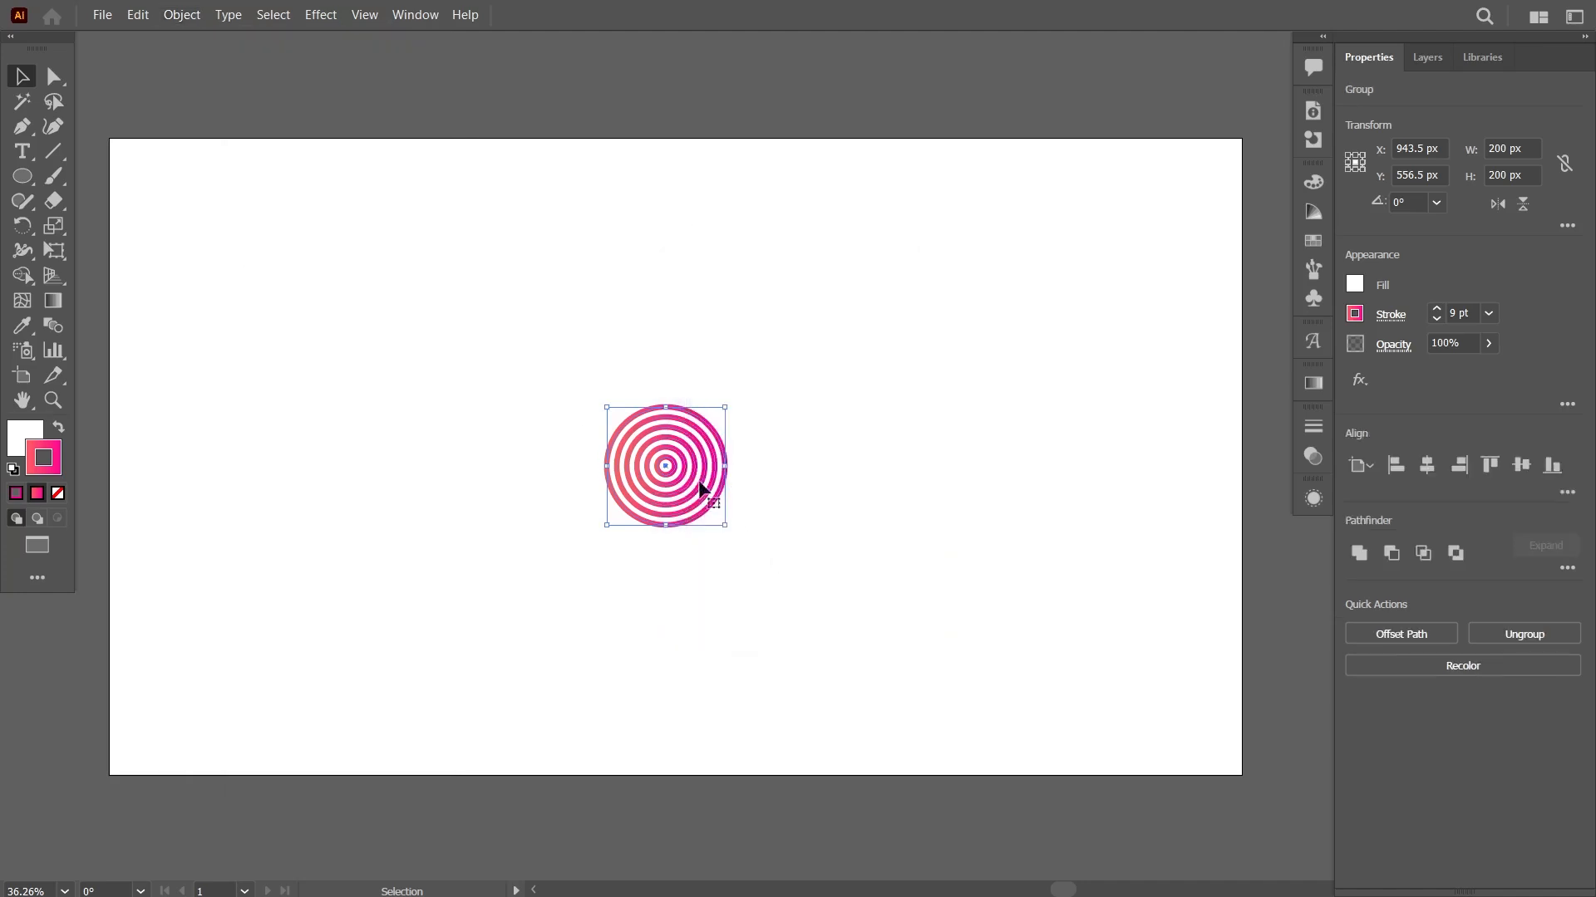
right_click(714, 459)
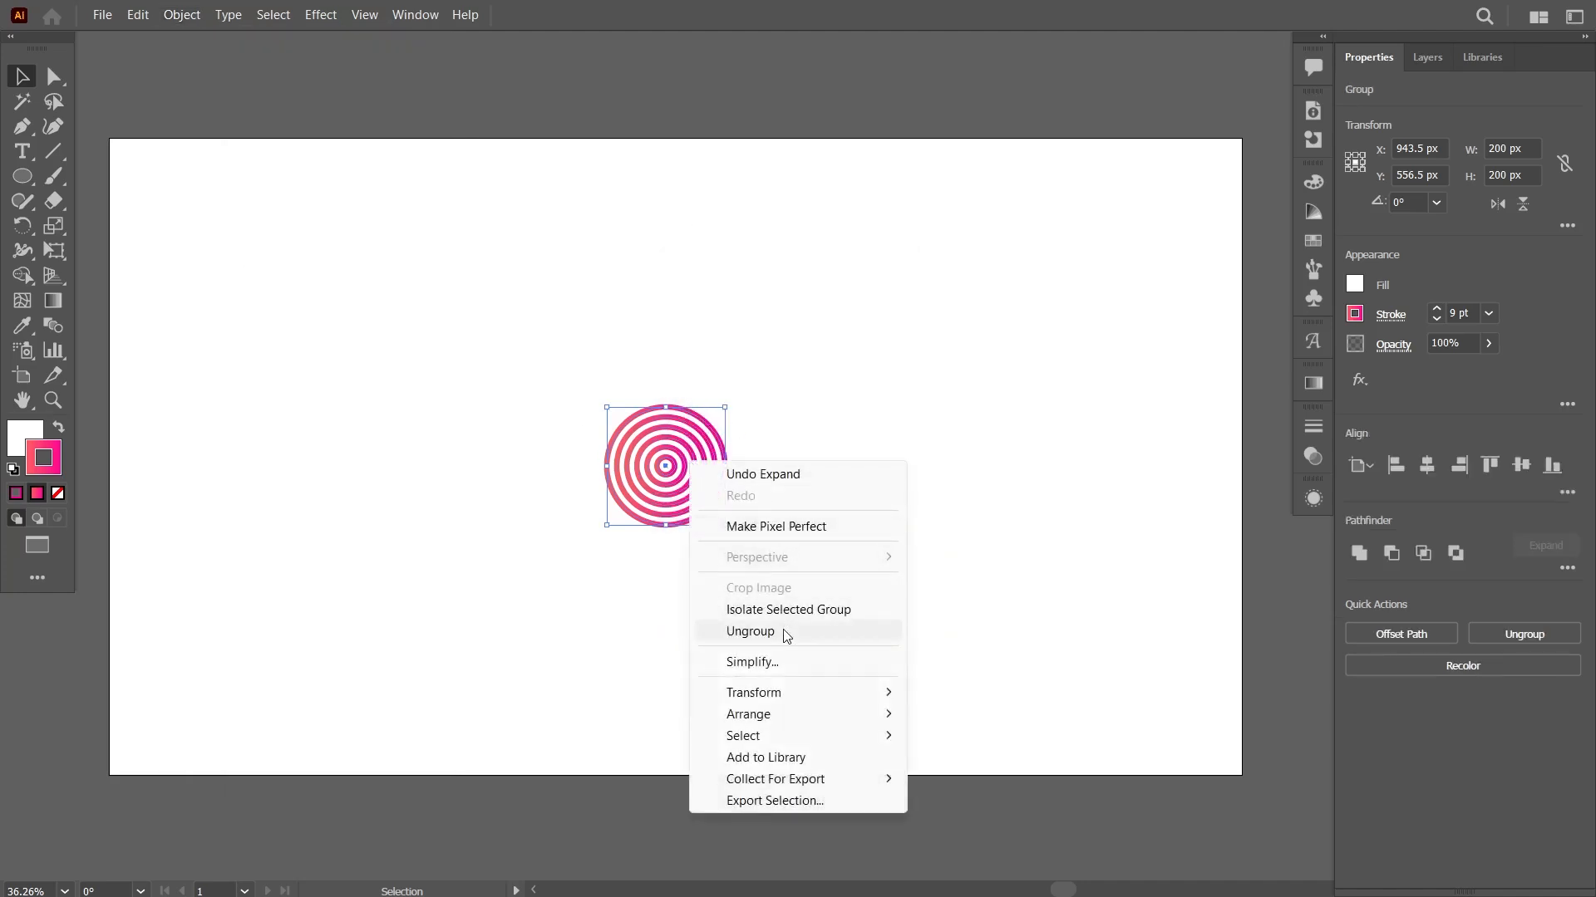
click(731, 631)
click(785, 591)
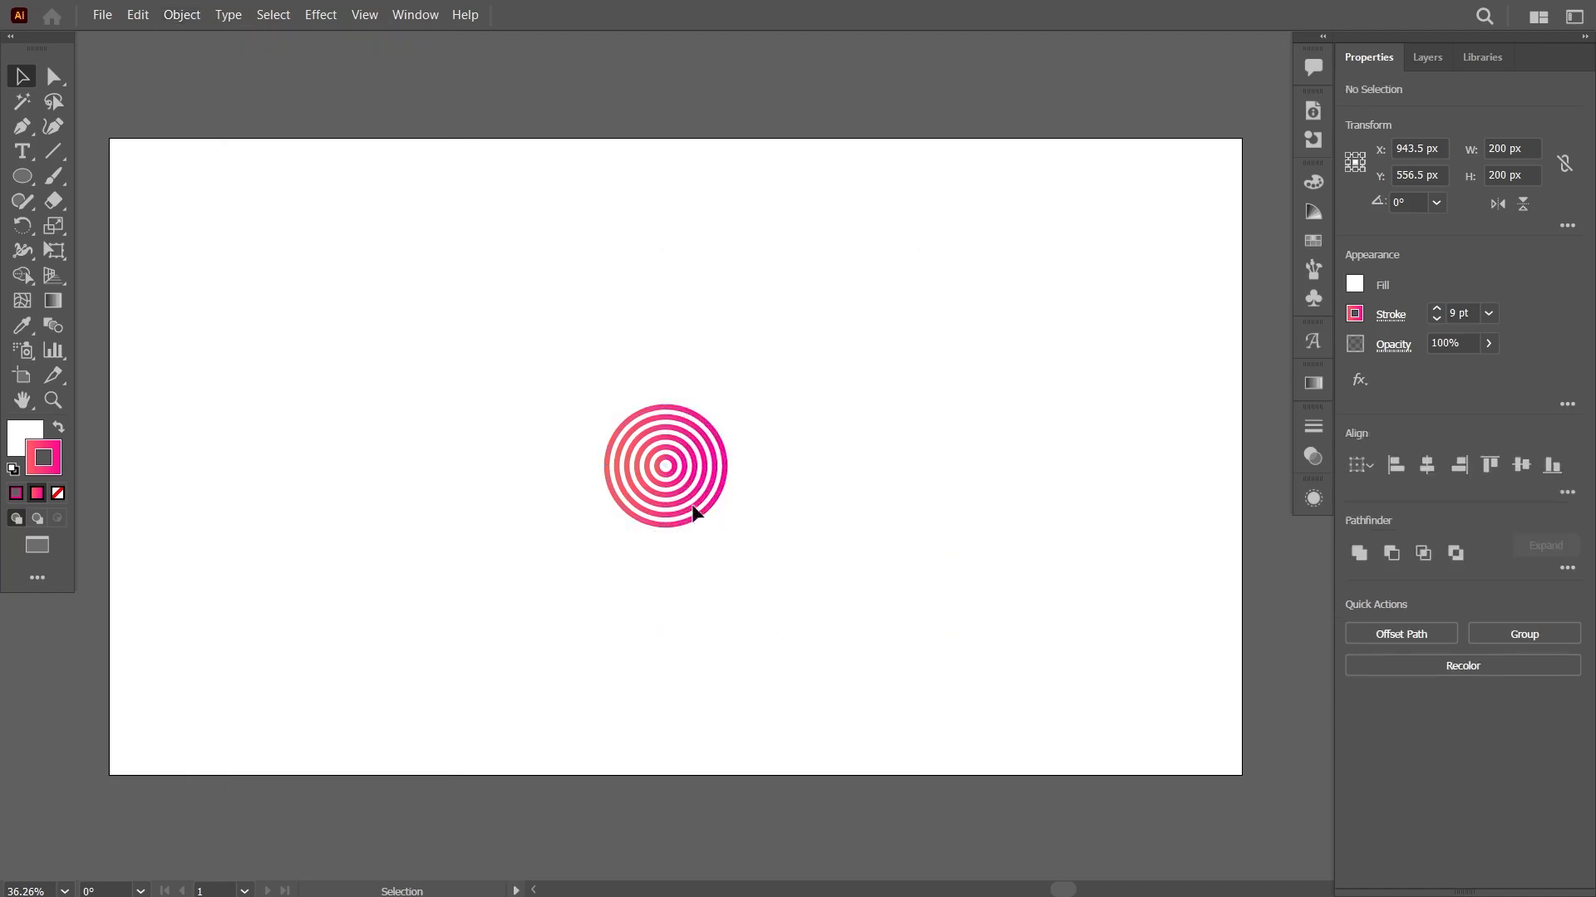
Swap the innermost circle's fill and stroke so it is filled with the pink gradient, and set its stroke to none.
click(673, 466)
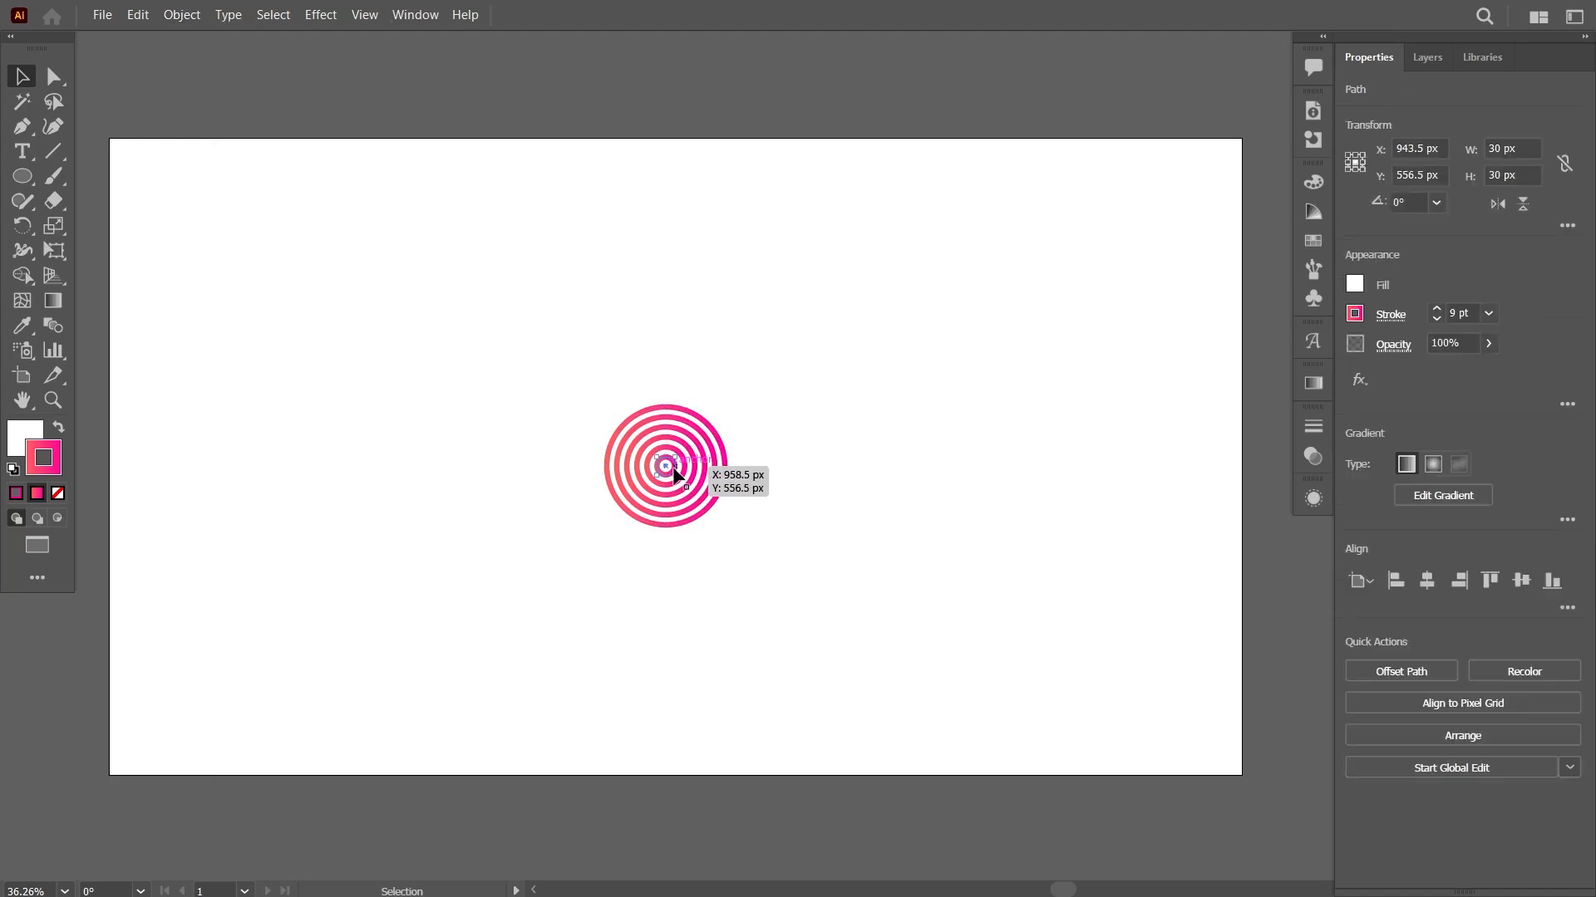
click(58, 427)
click(59, 495)
click(24, 437)
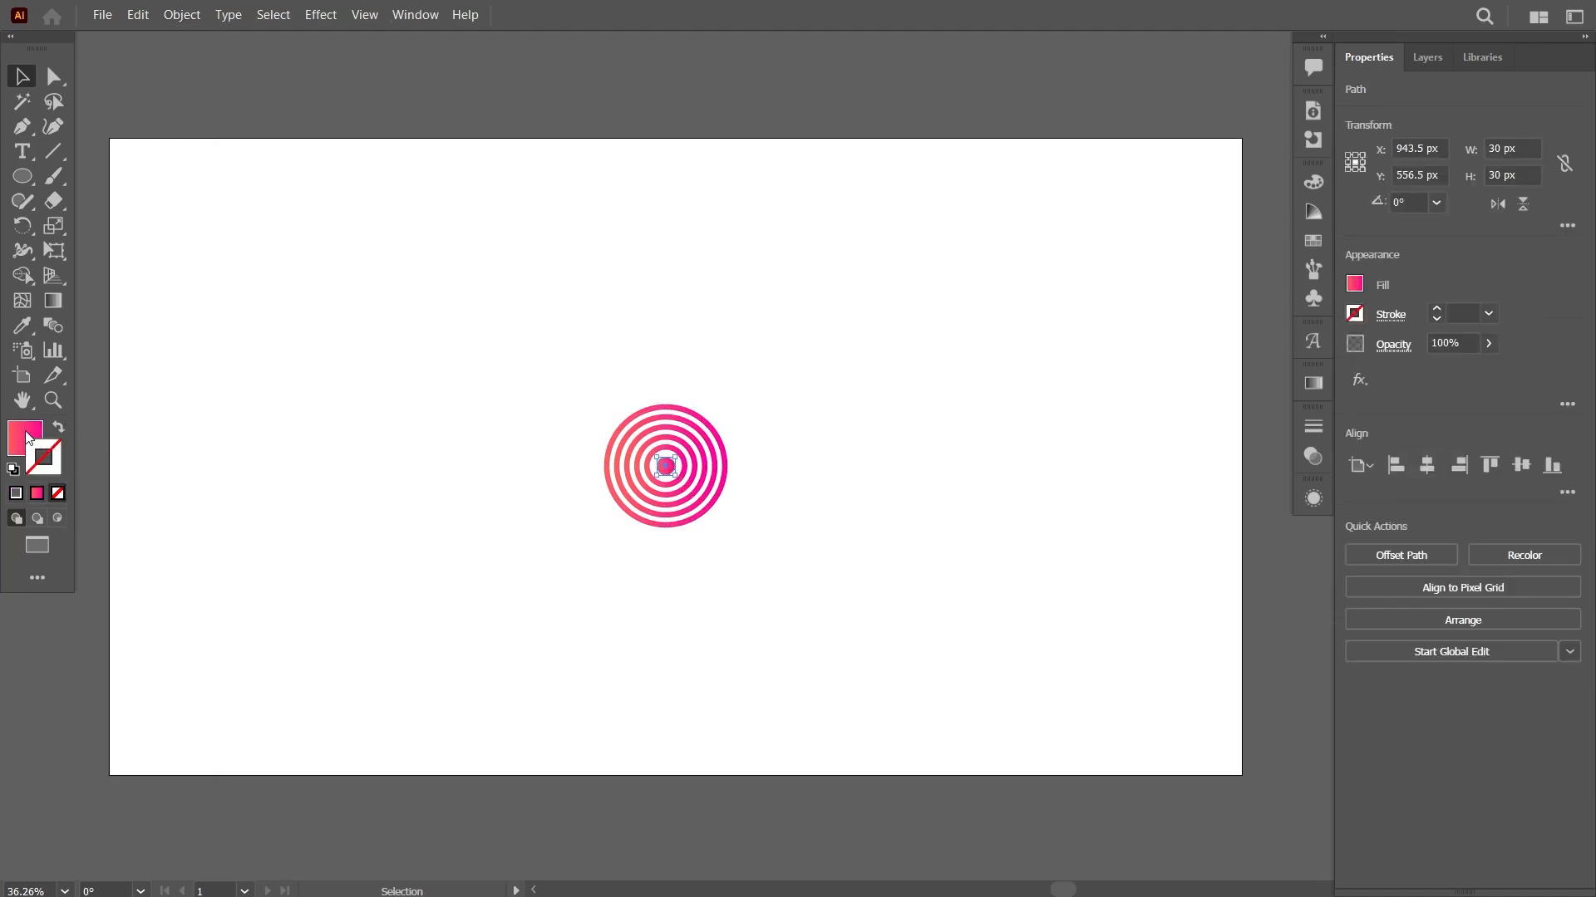
click(114, 446)
Group all the concentric circles into one object.
drag(463, 381, 773, 538)
right_click(709, 470)
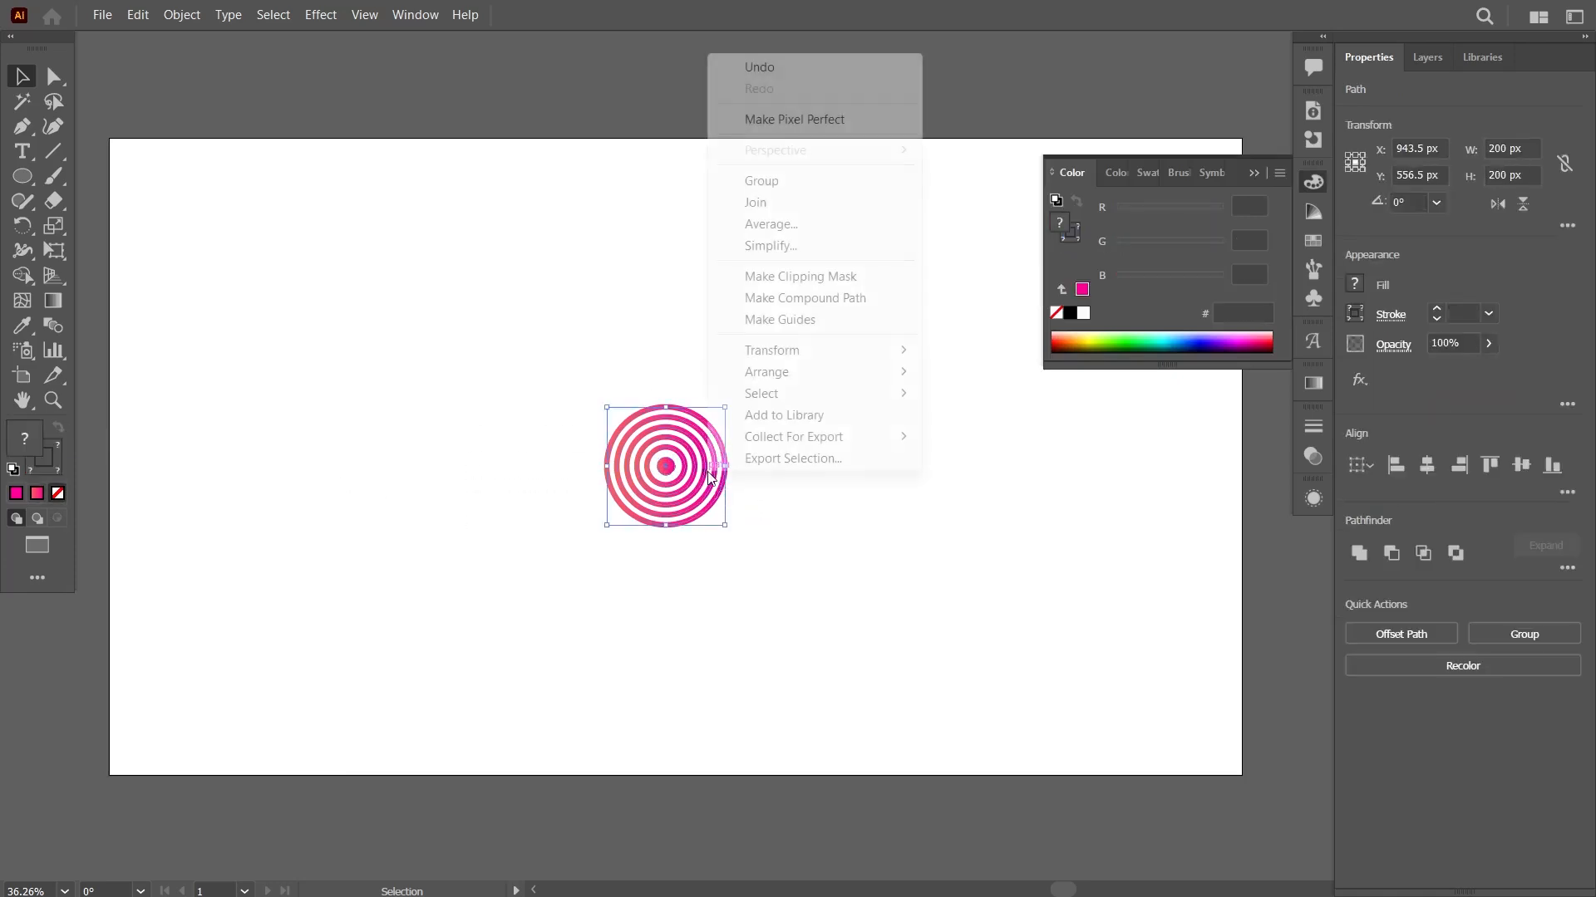
click(777, 181)
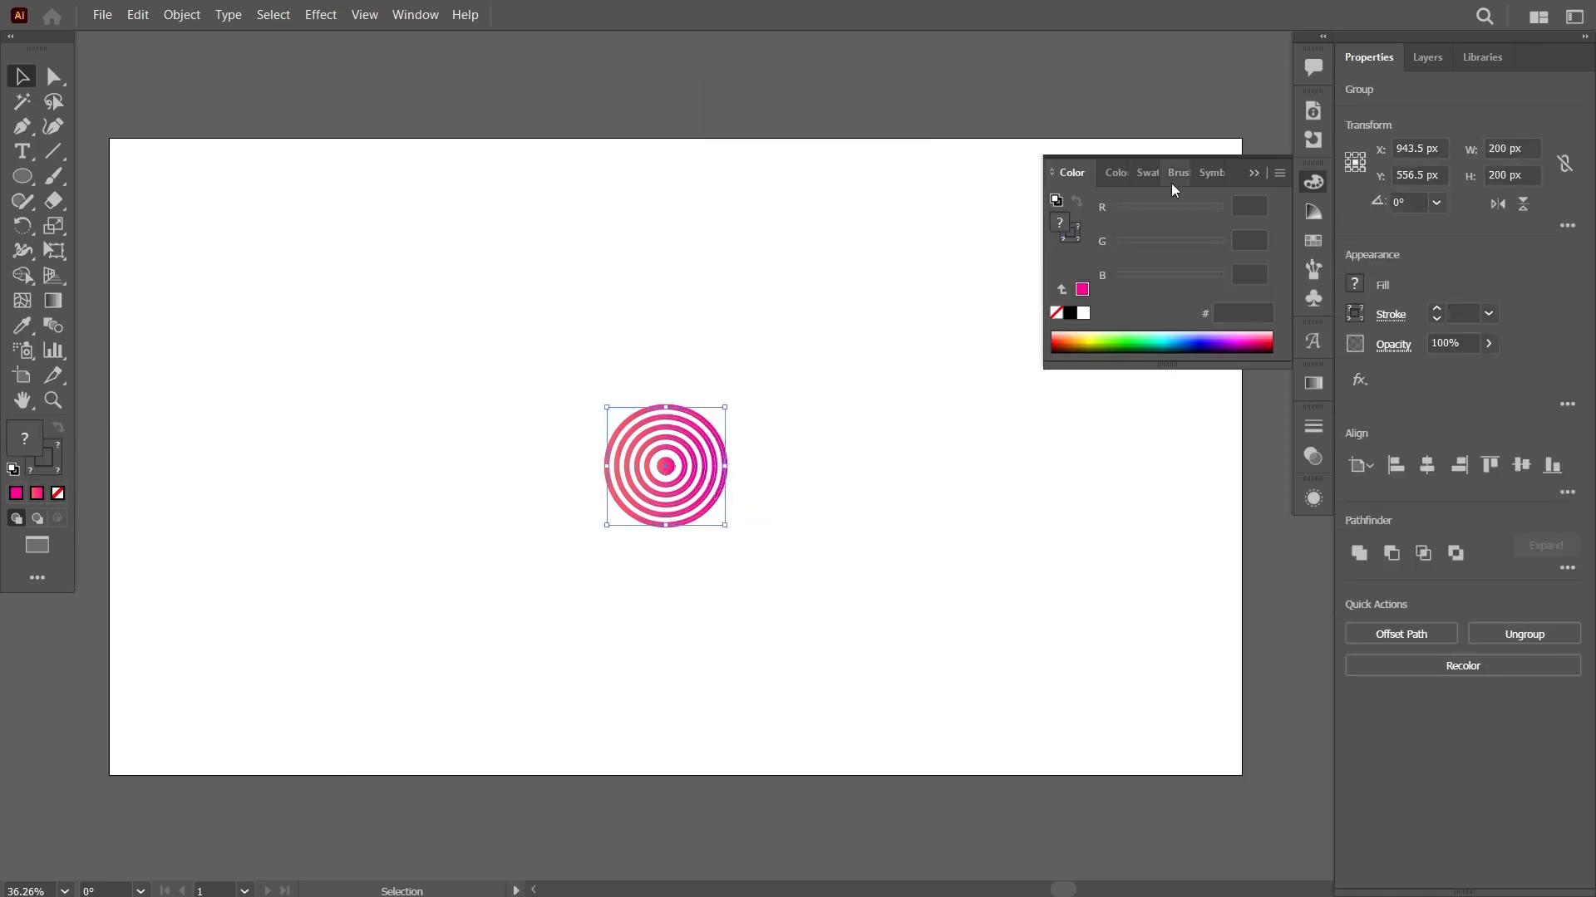
click(1253, 173)
click(1113, 293)
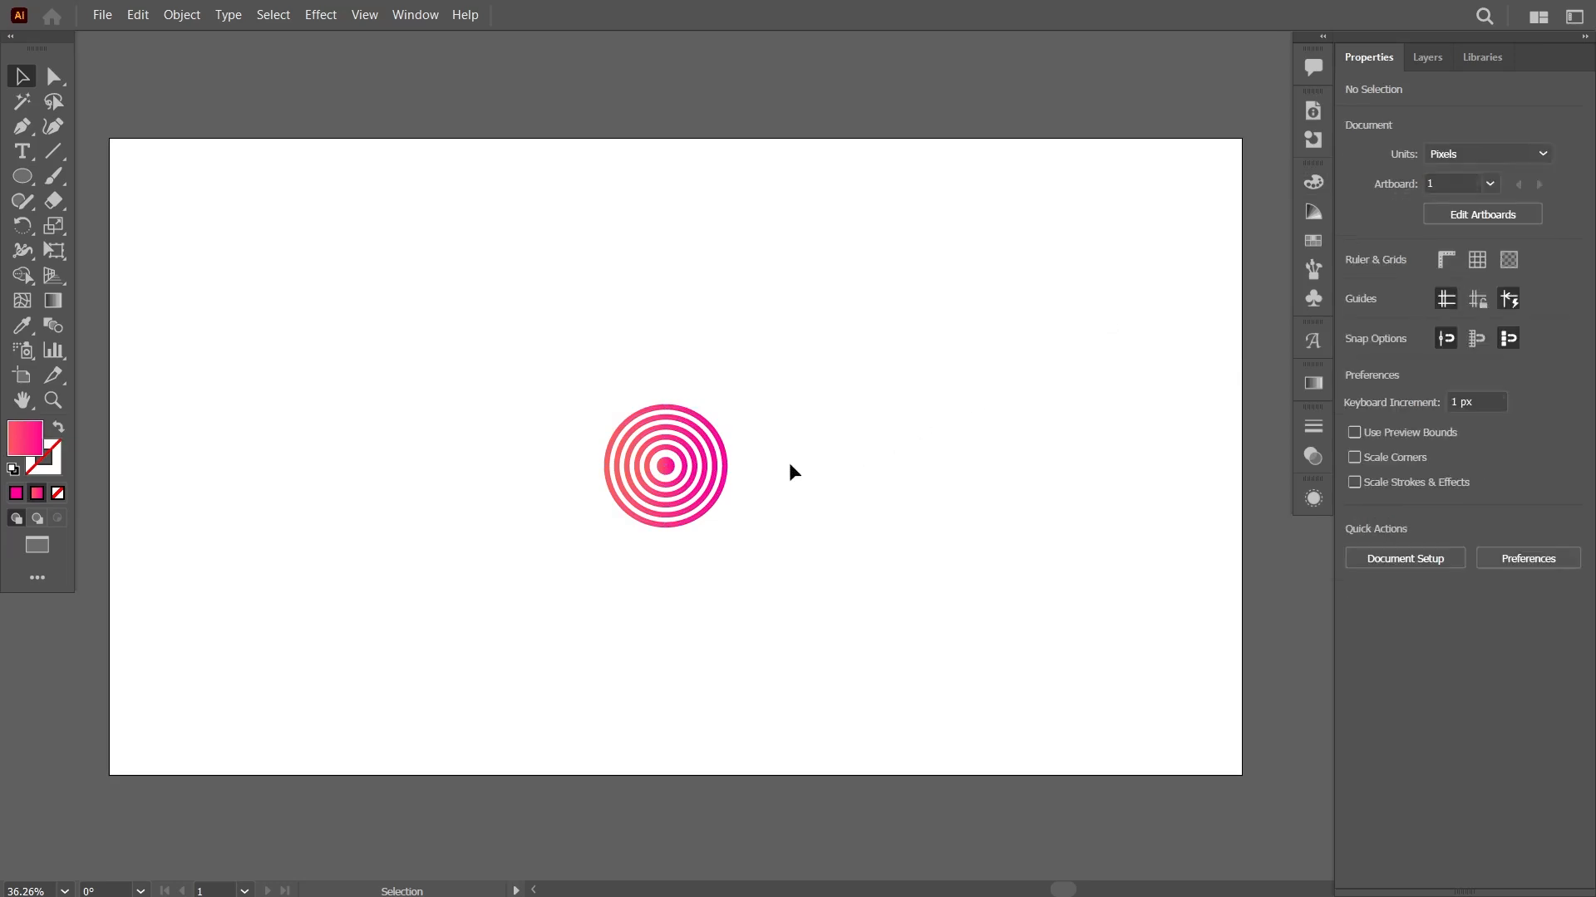
Apply a Multiply Drop Shadow to the circle group with 40% opacity, 5 px X offset, -3 px Y offset, 5 px blur and color 560B3B.
click(708, 475)
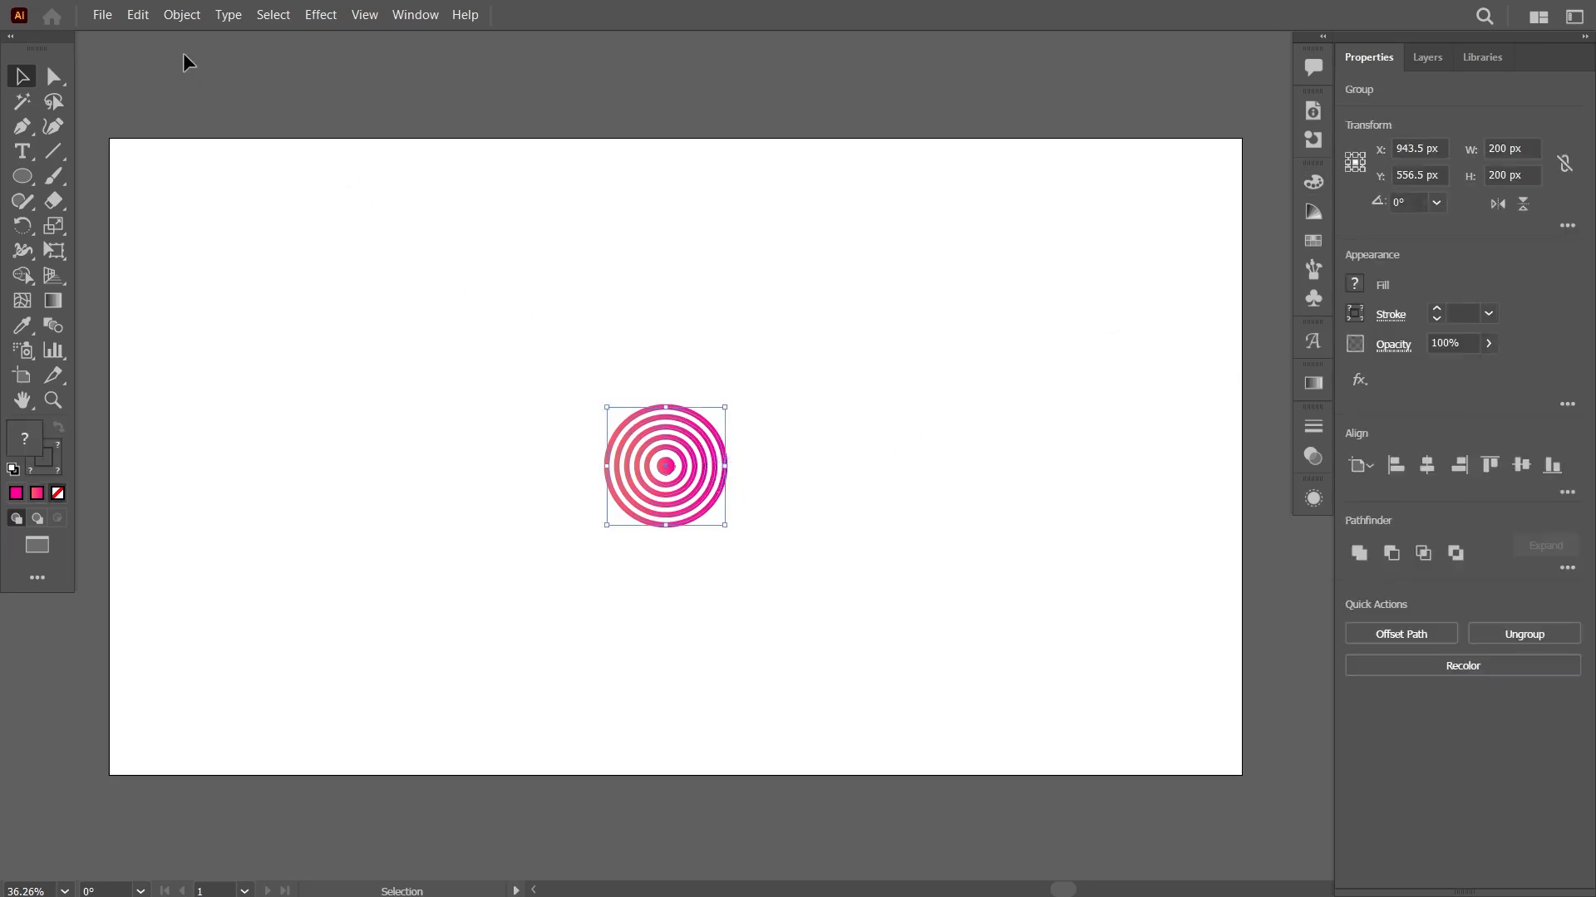
click(320, 15)
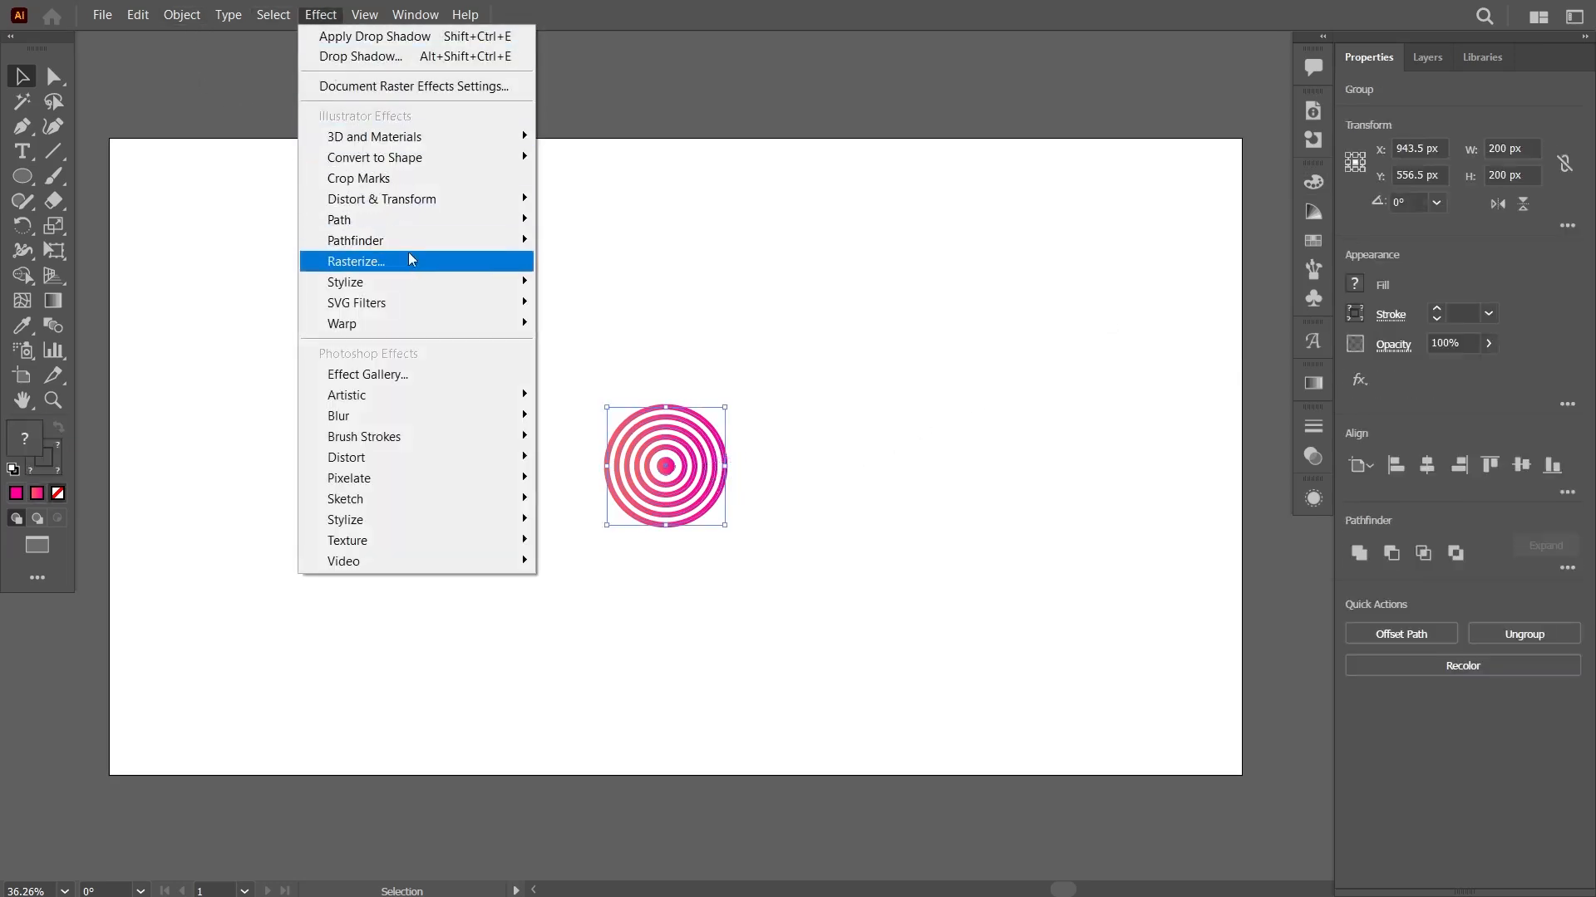
mouse_move(402, 282)
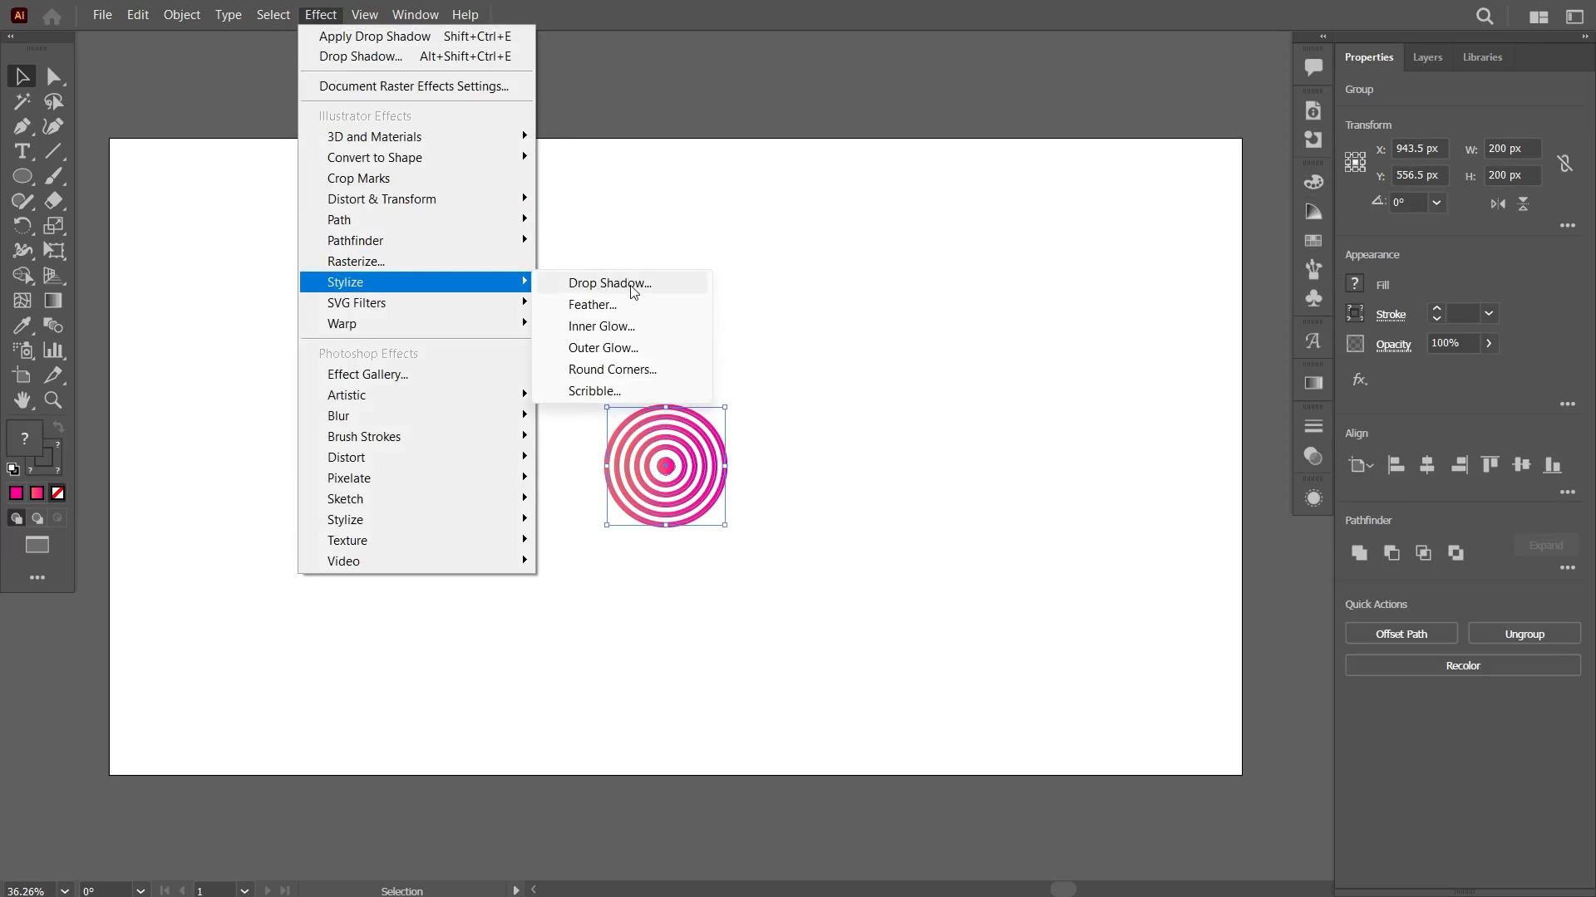
click(632, 287)
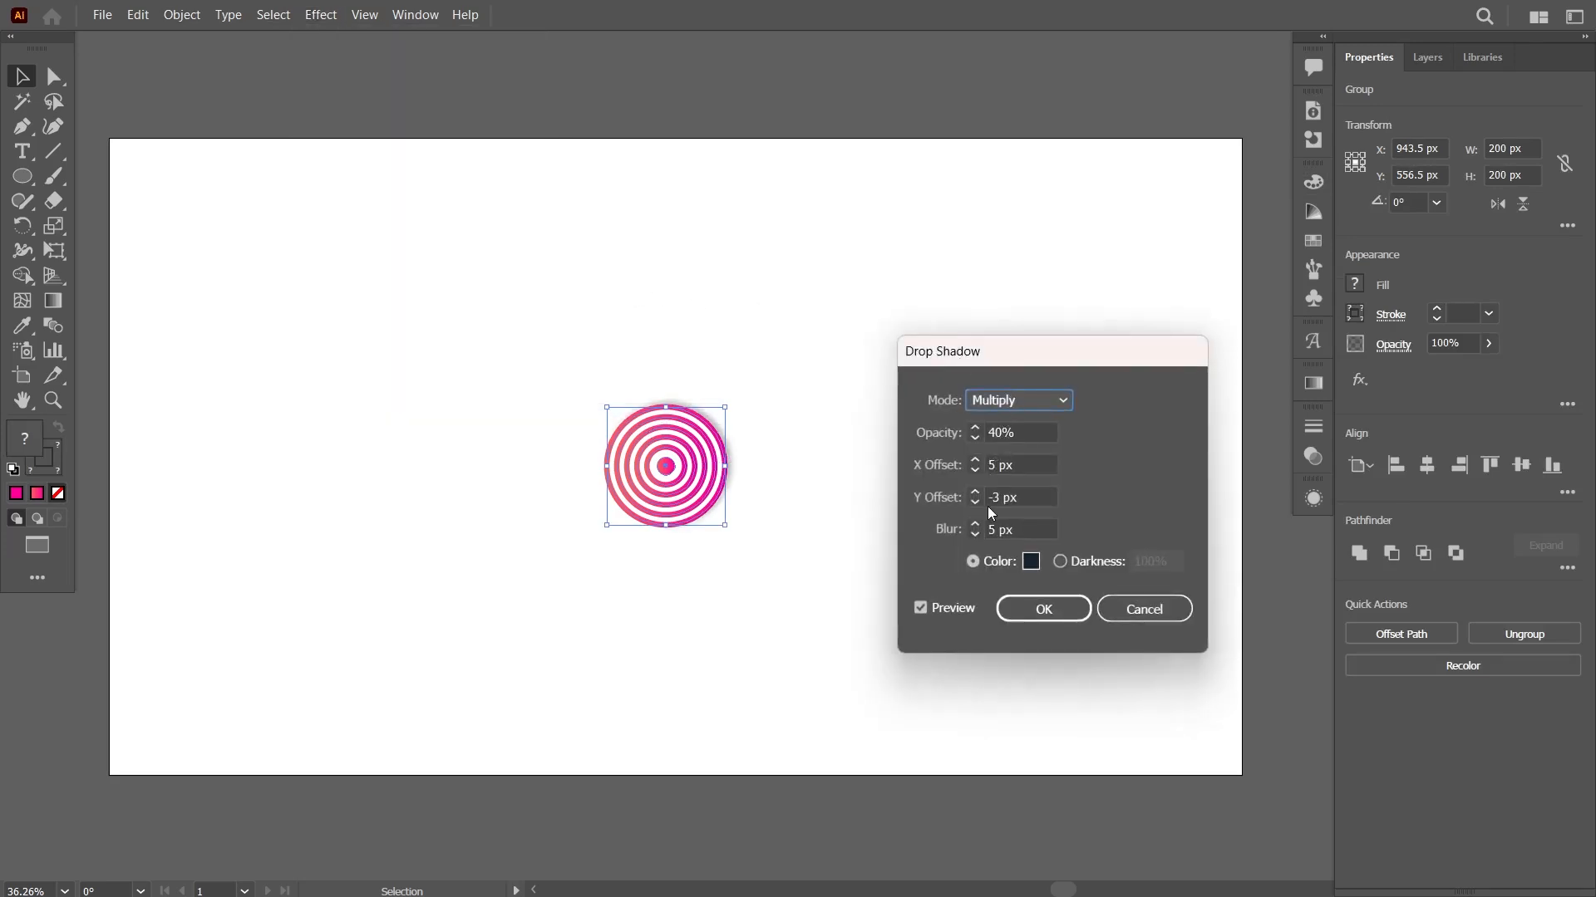
click(1031, 570)
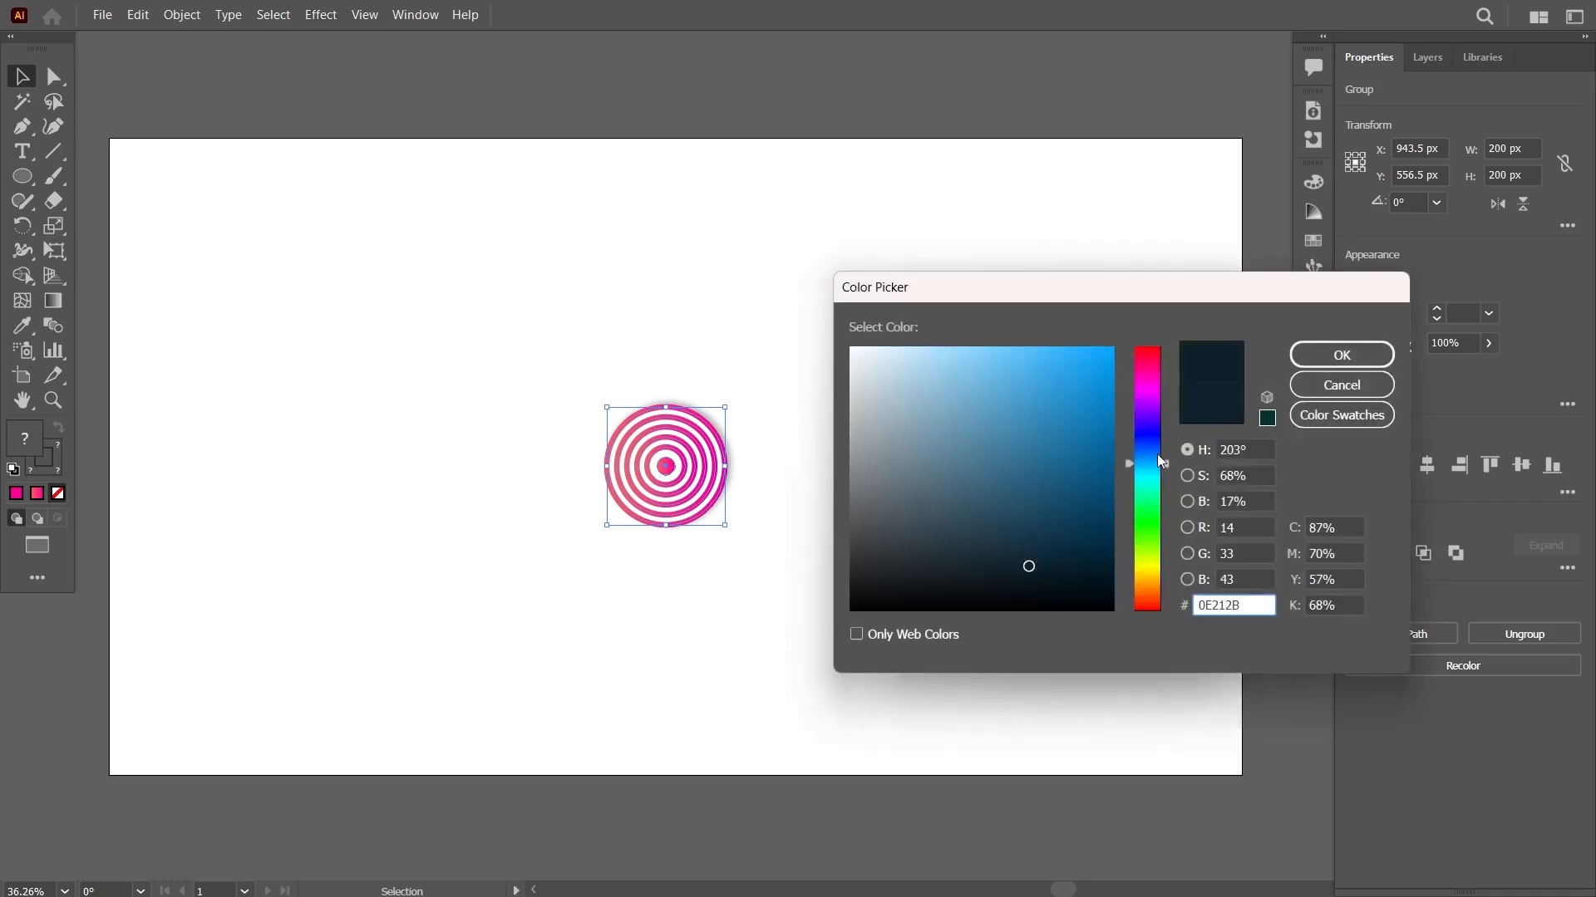
drag(1164, 461, 1163, 371)
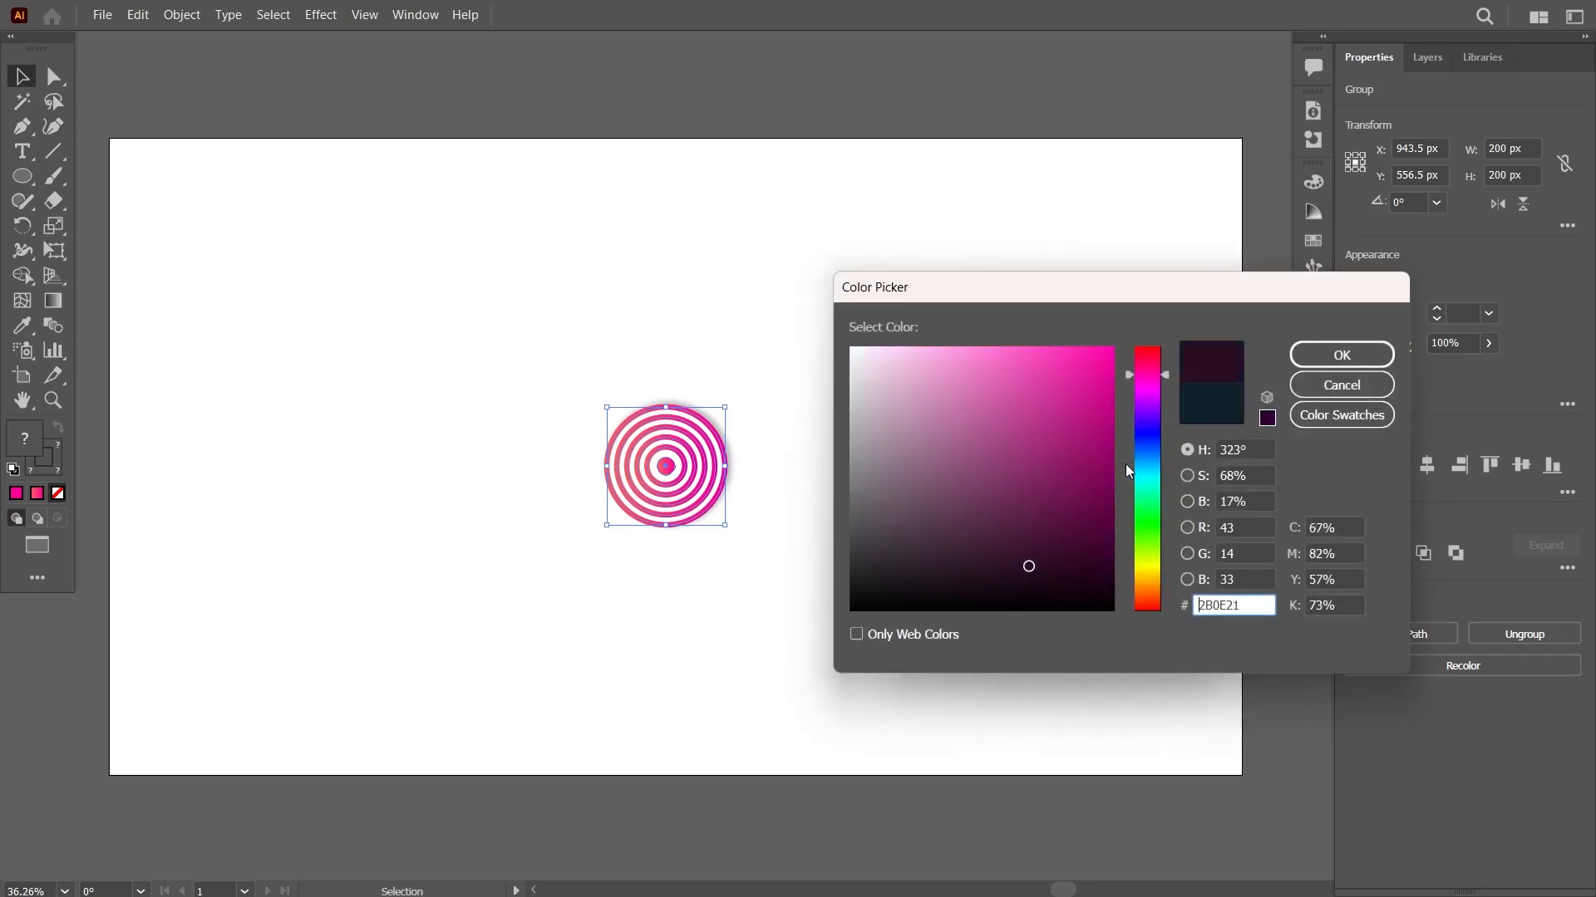
click(1076, 513)
click(1081, 520)
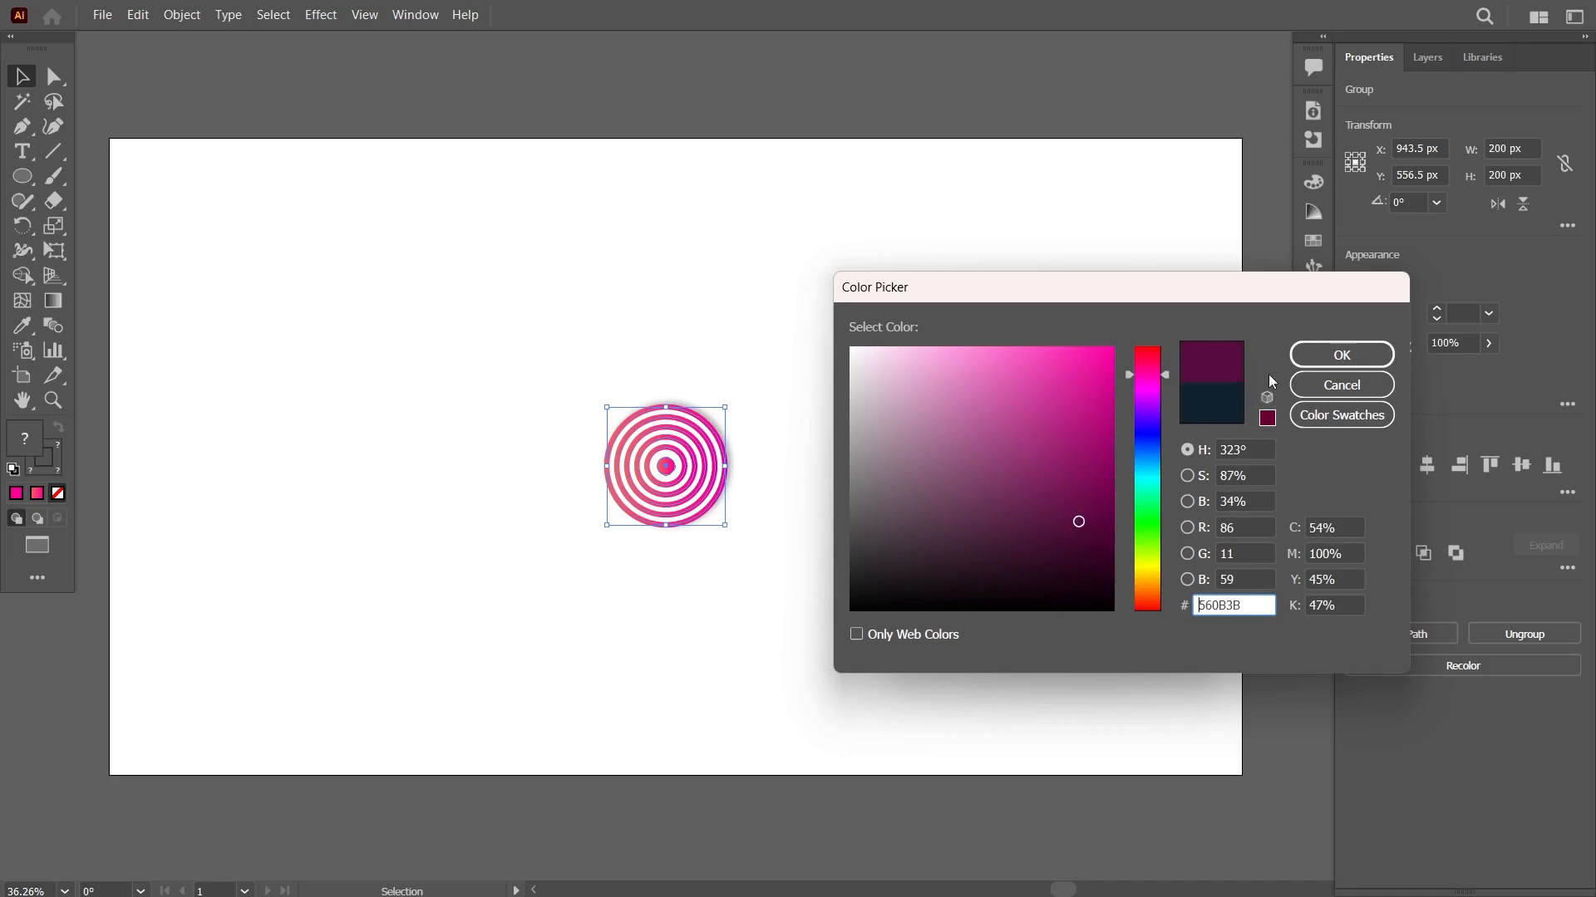
click(1308, 359)
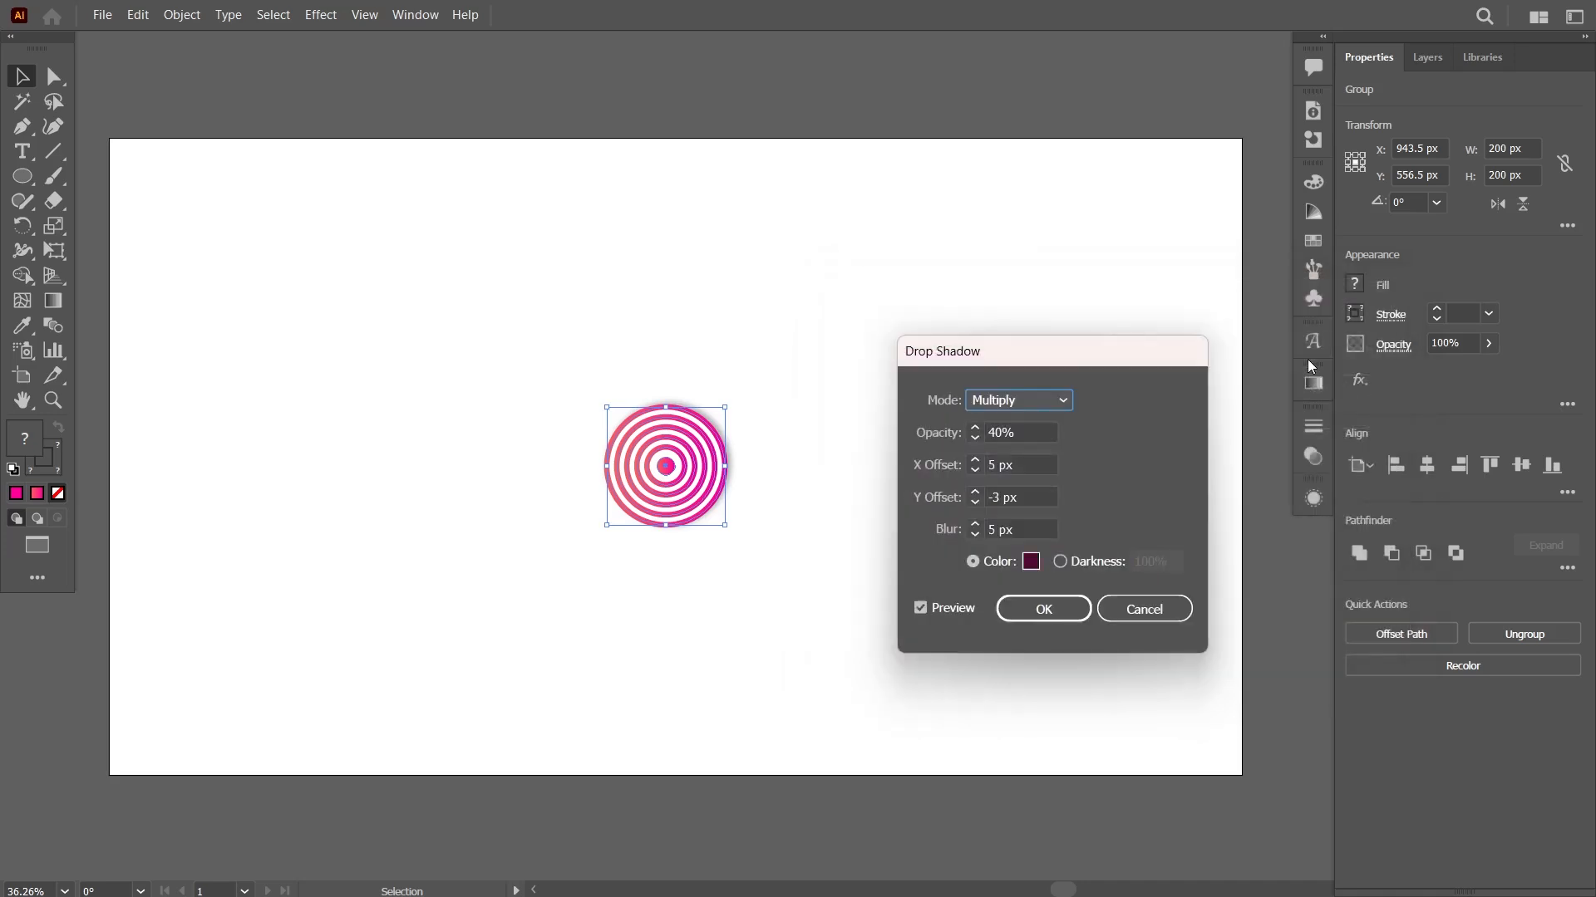
click(1065, 617)
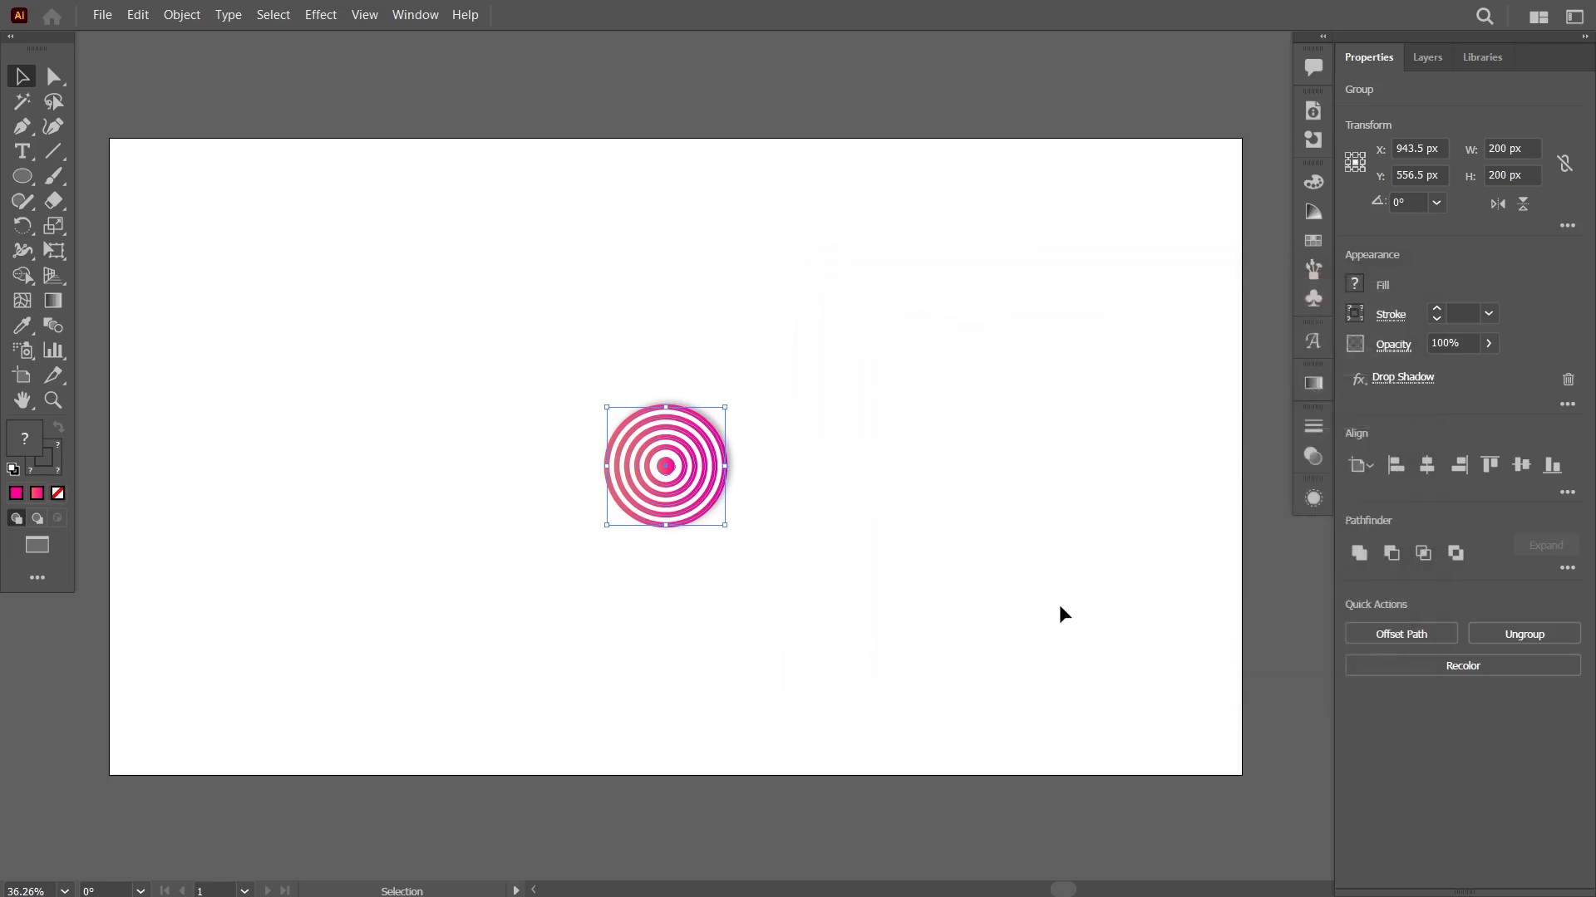
click(1020, 549)
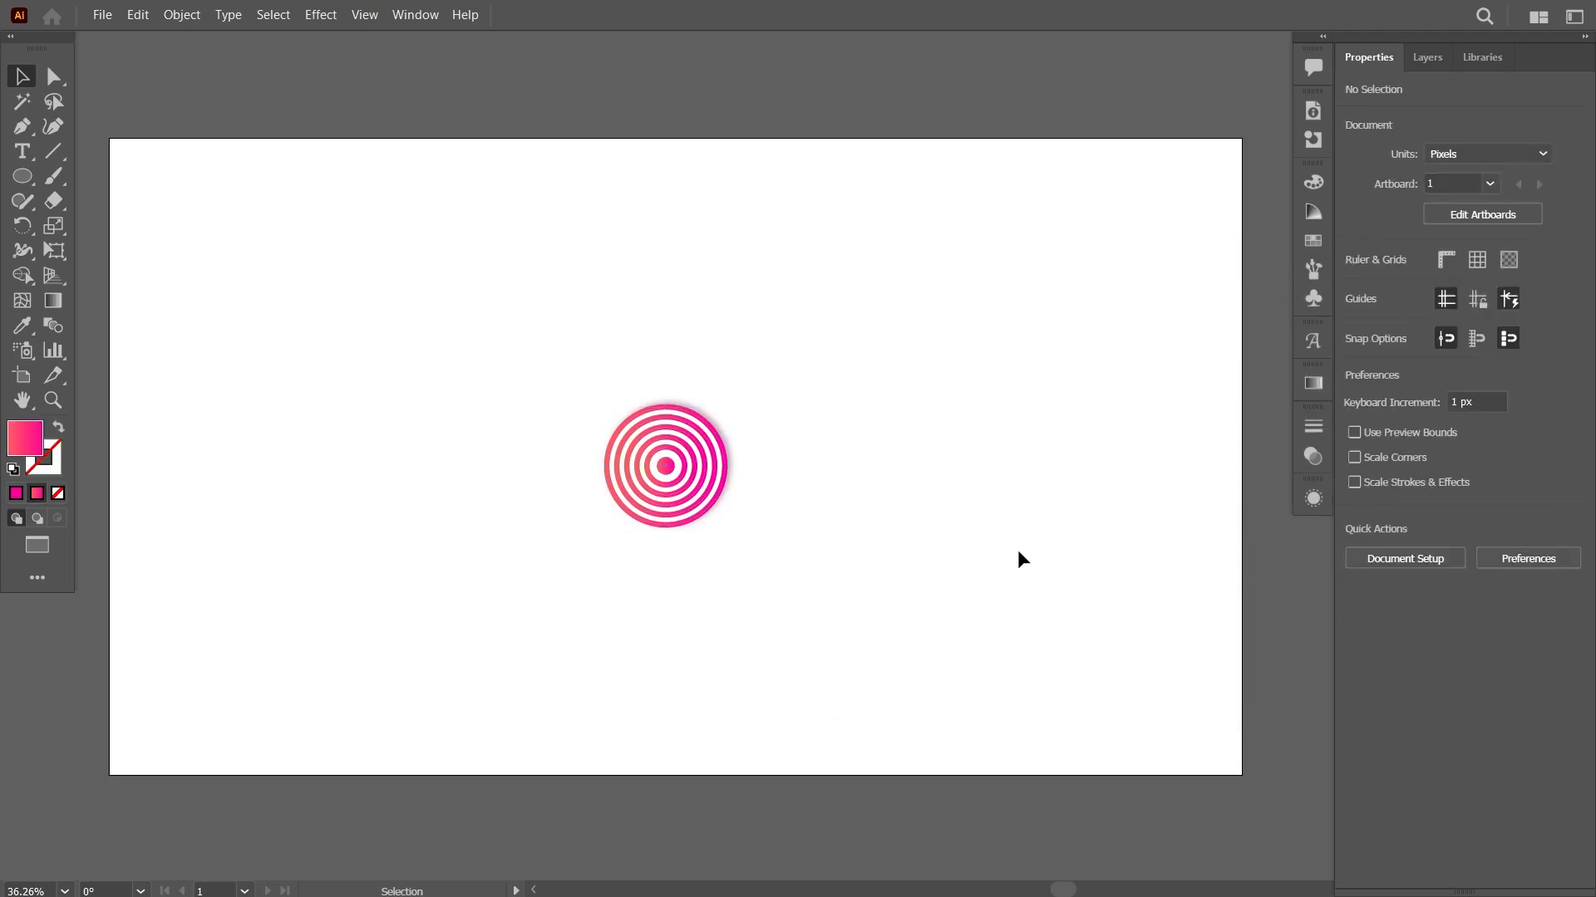
Make a new pattern from the concentric circle group and dismiss the notice about the added swatch.
click(660, 458)
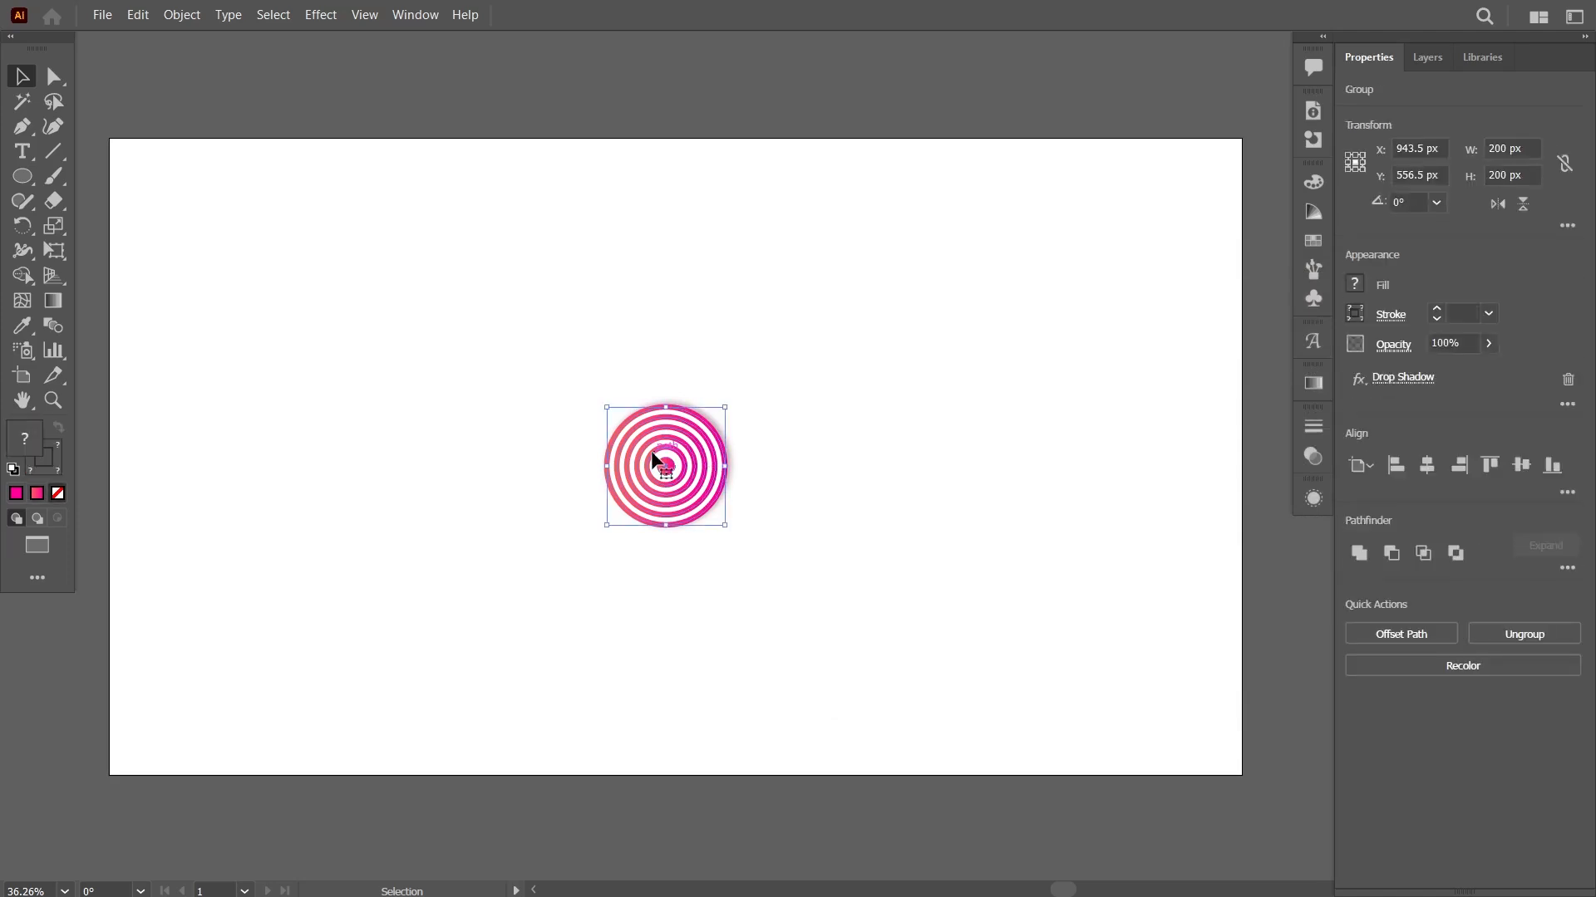
click(182, 14)
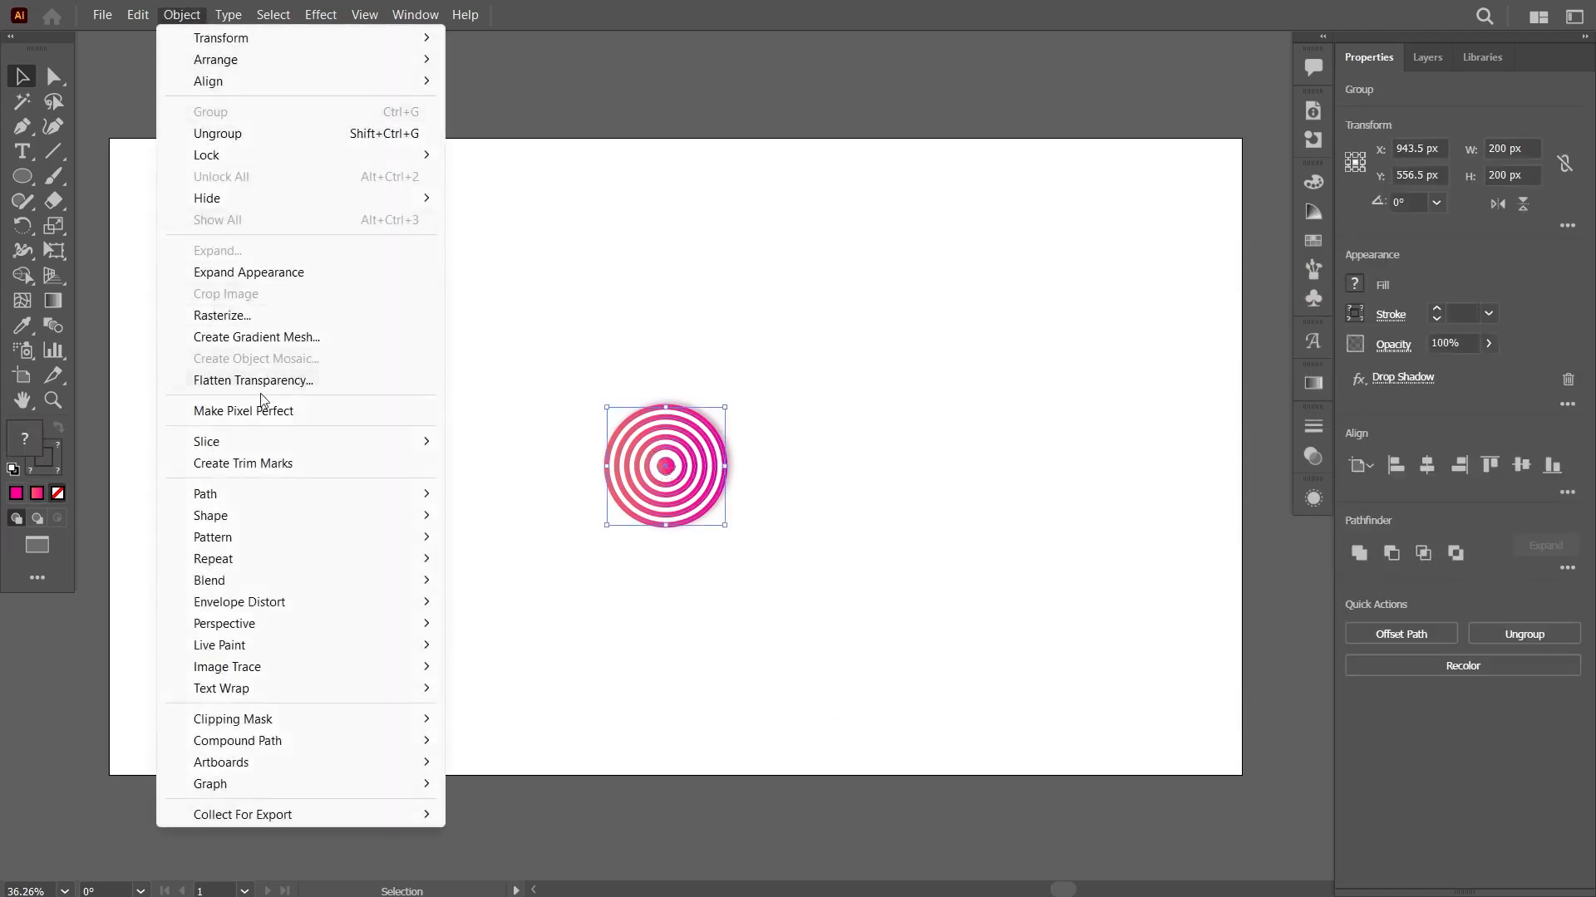
mouse_move(428, 516)
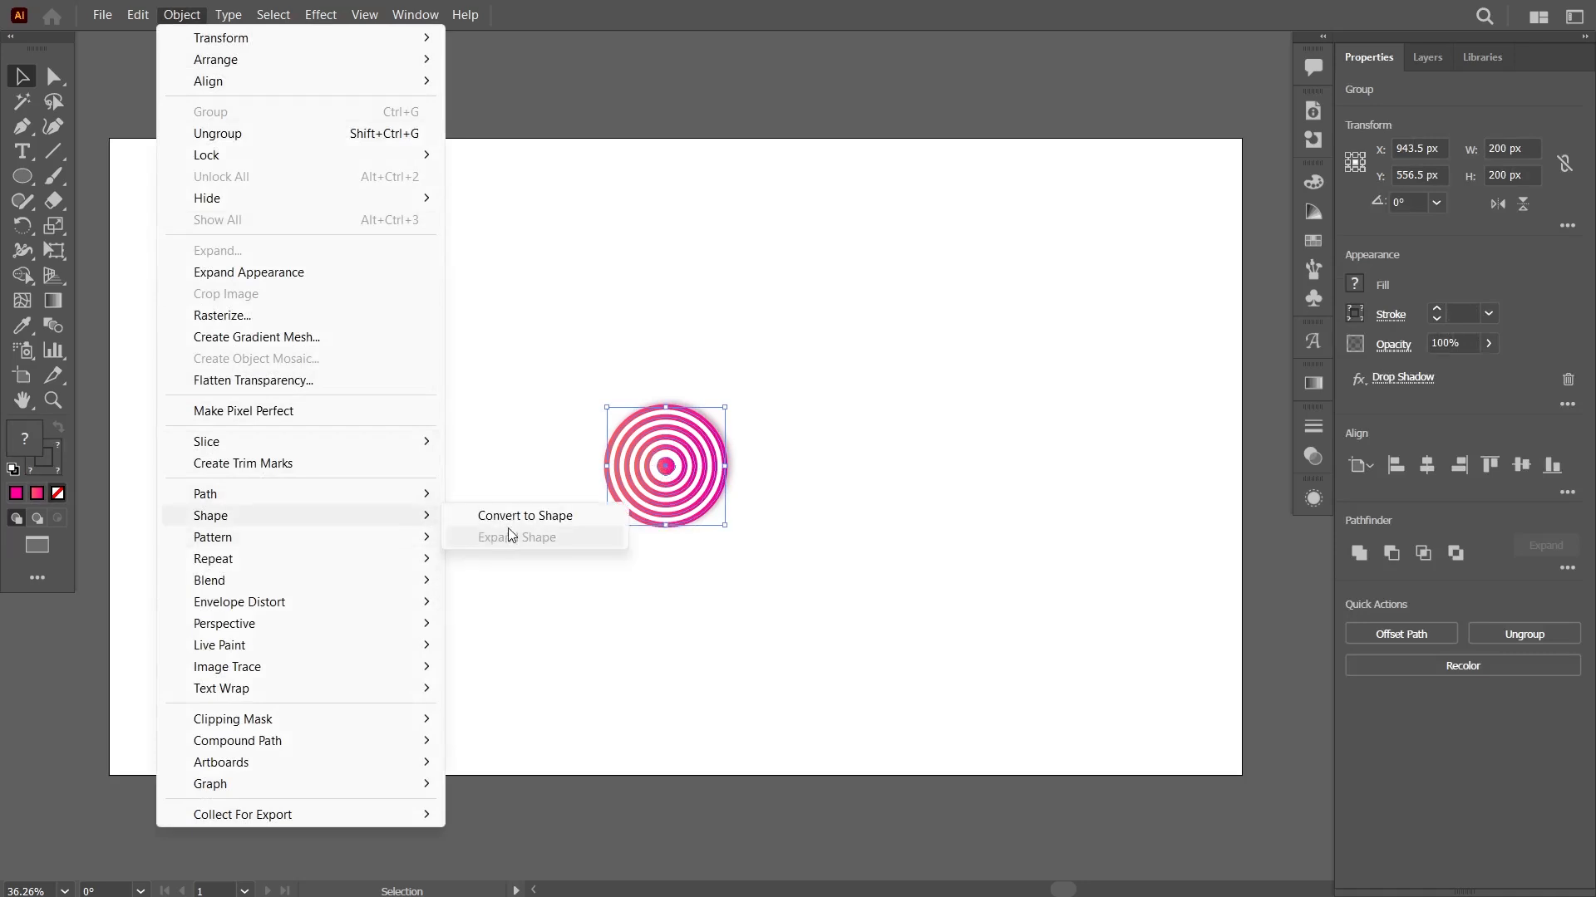
mouse_move(435, 544)
click(494, 536)
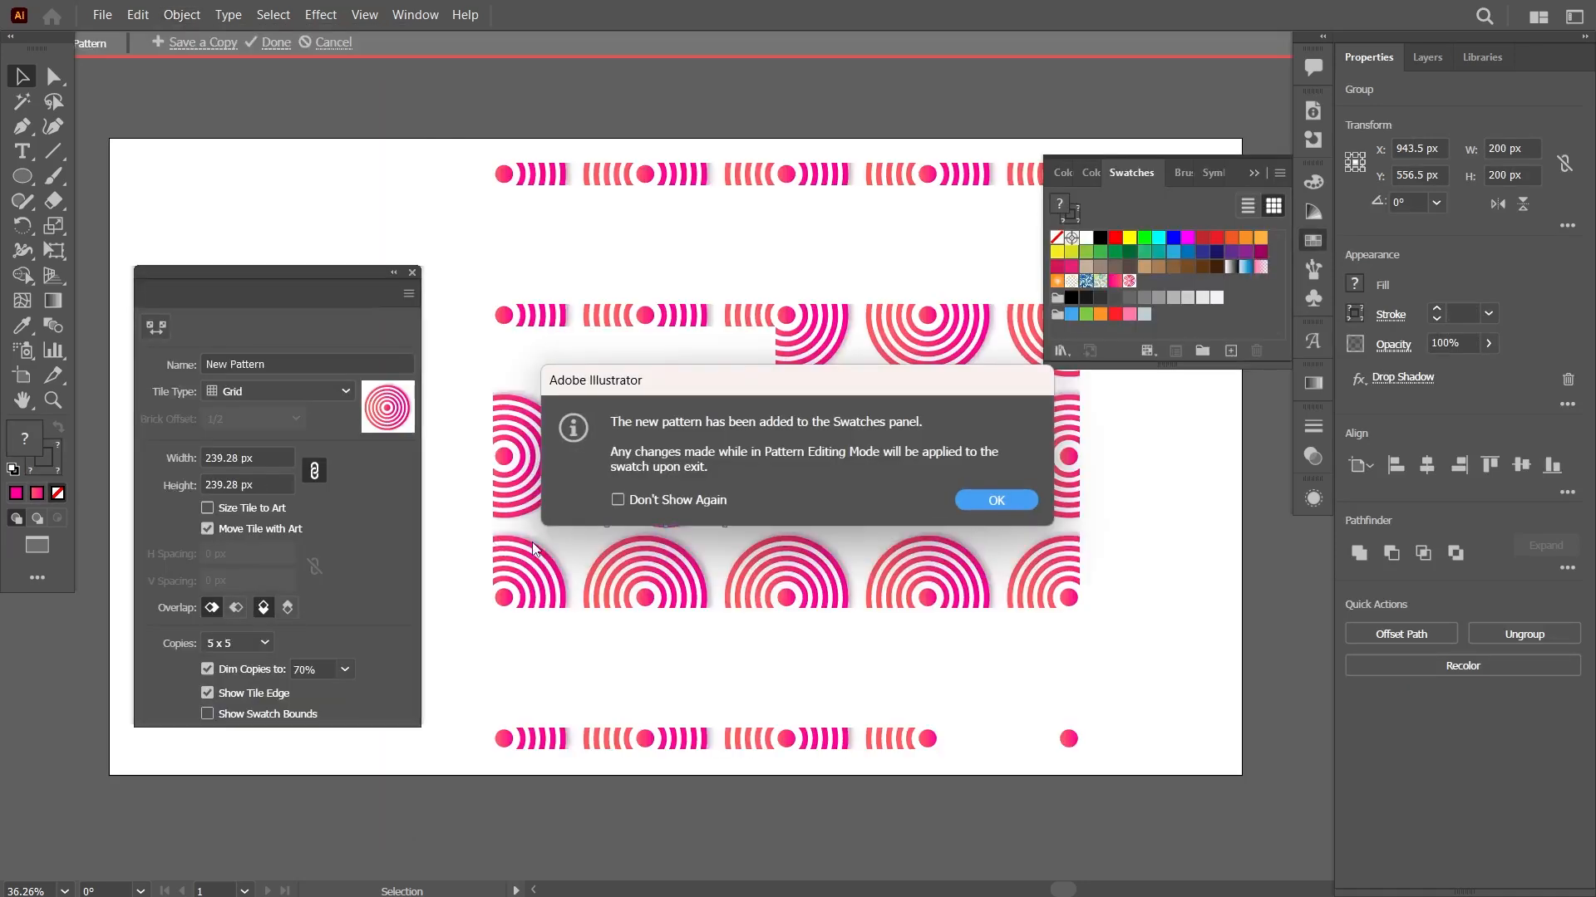
click(984, 498)
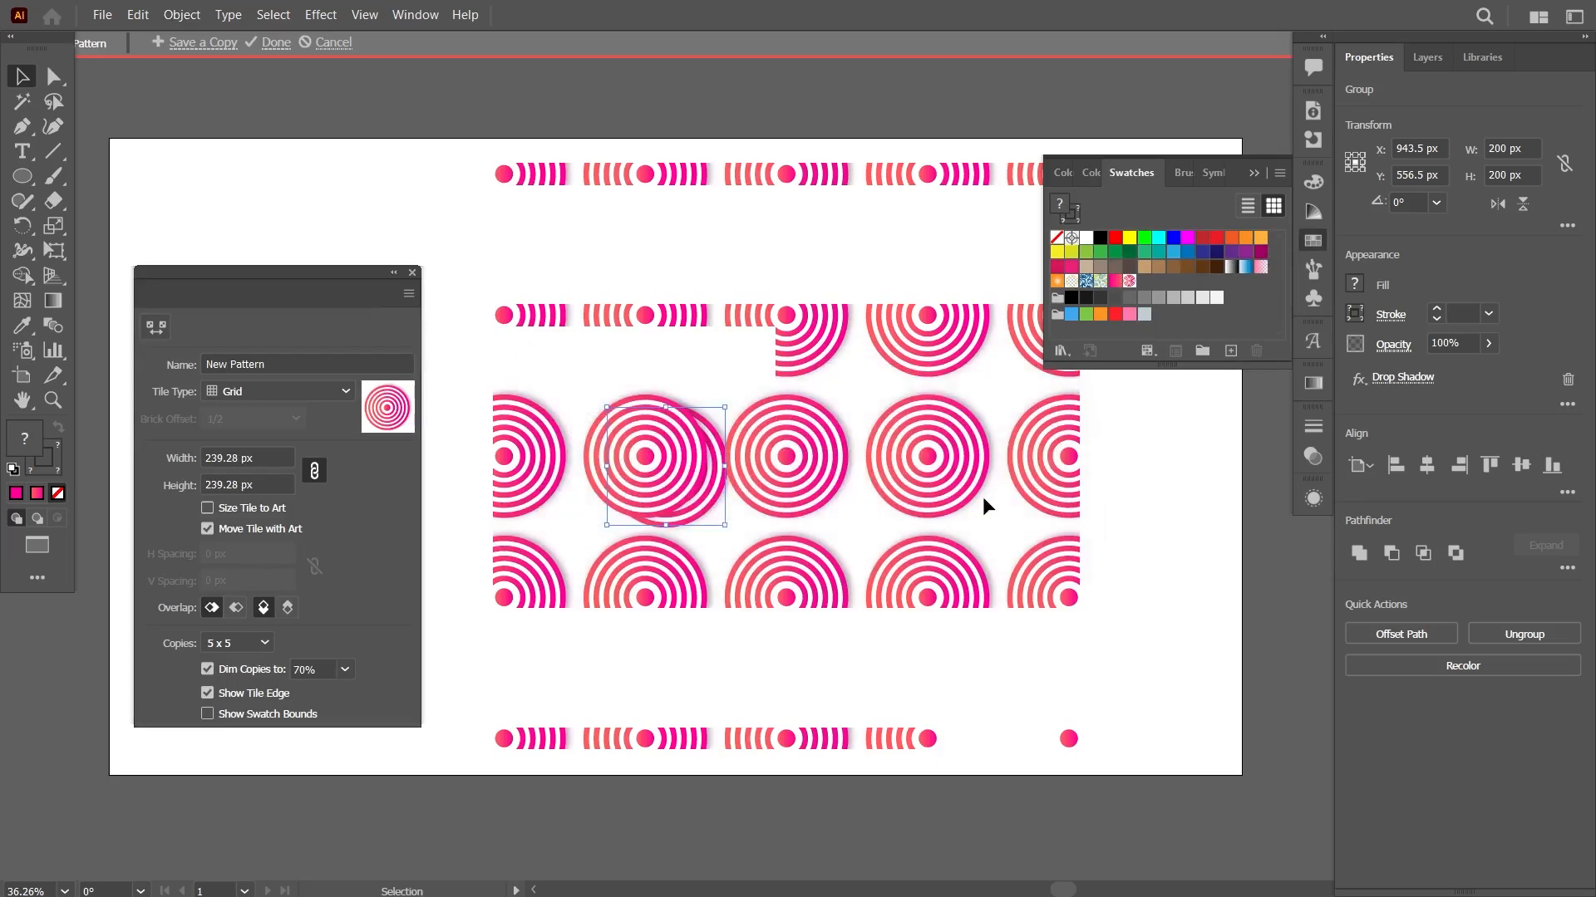
Set the pattern's tile type to Hex by Column and enter a tile width of 139 px and height of 117 px.
click(334, 392)
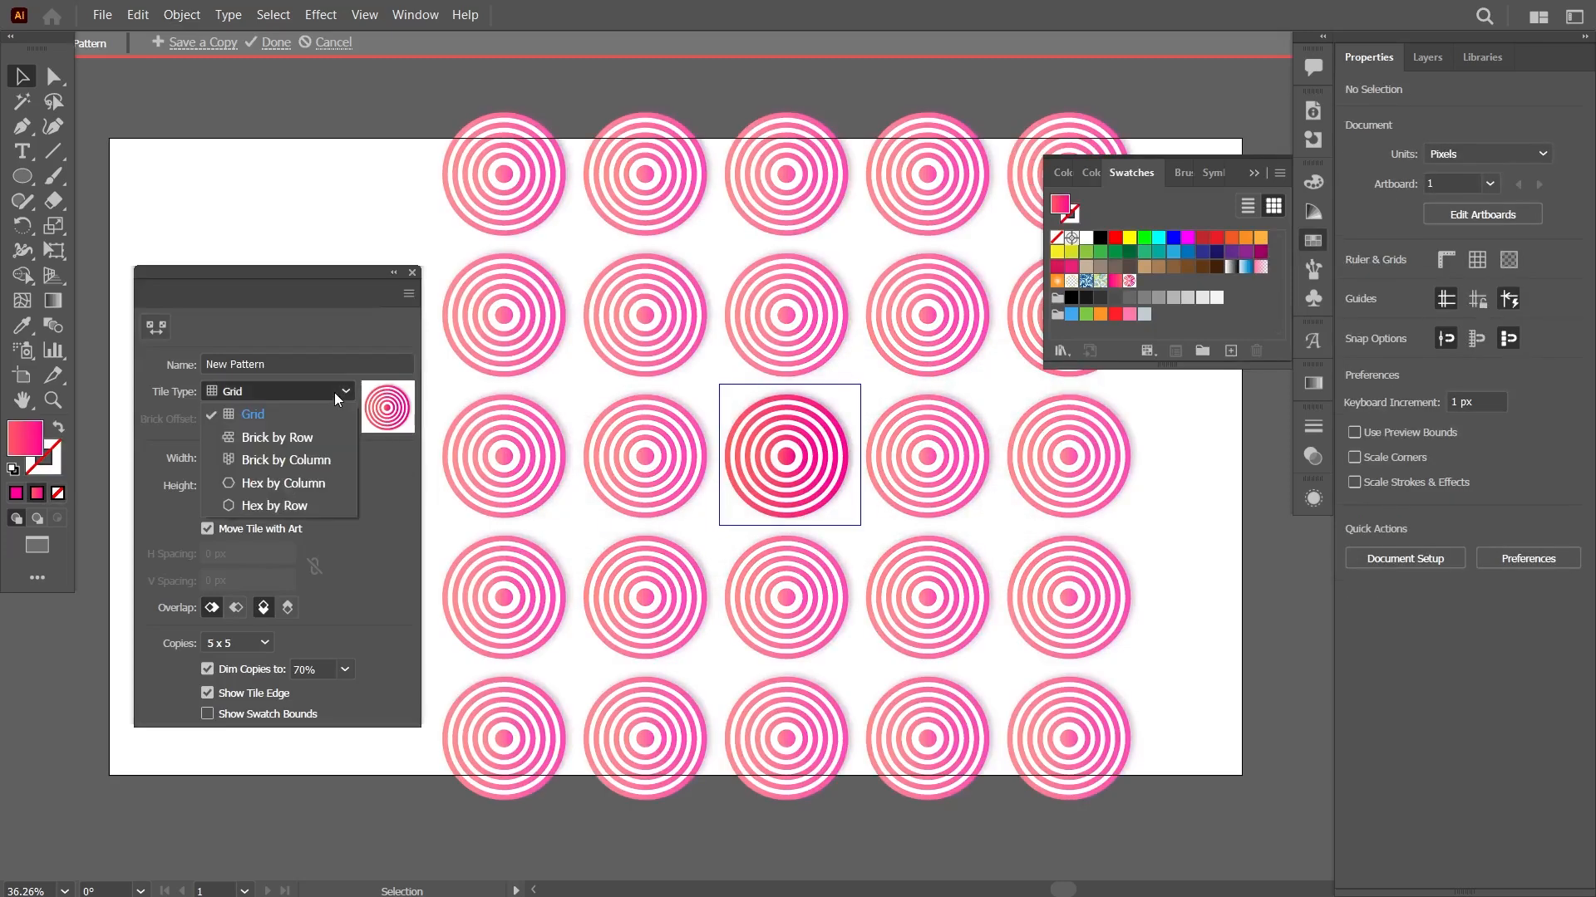
click(306, 486)
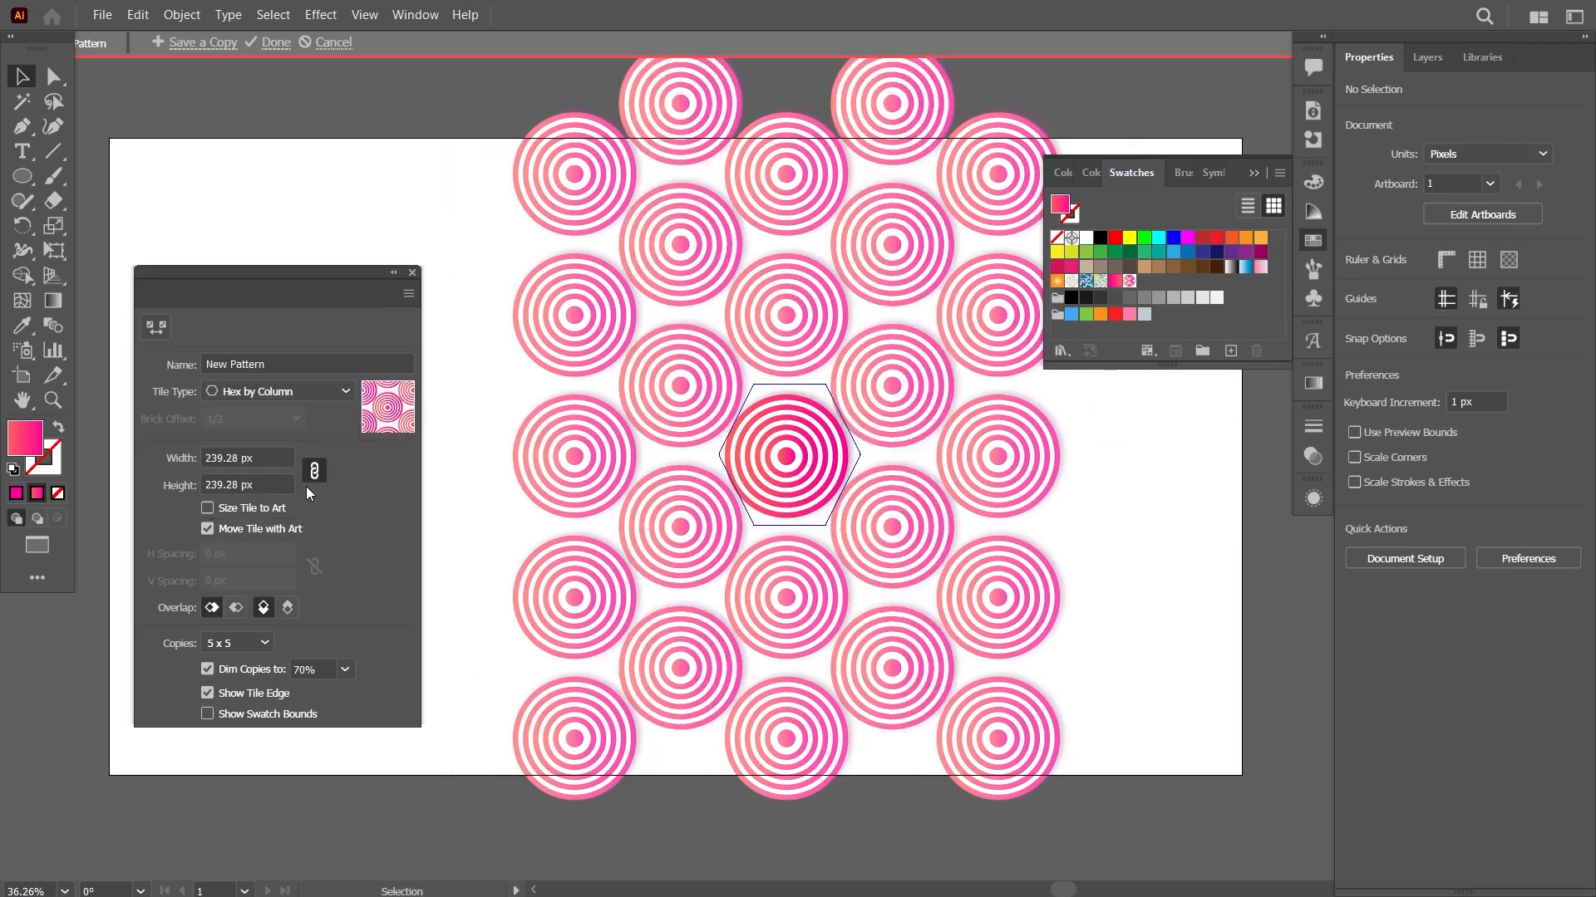
double_click(241, 459)
text(139)
key(Tab)
text(11)
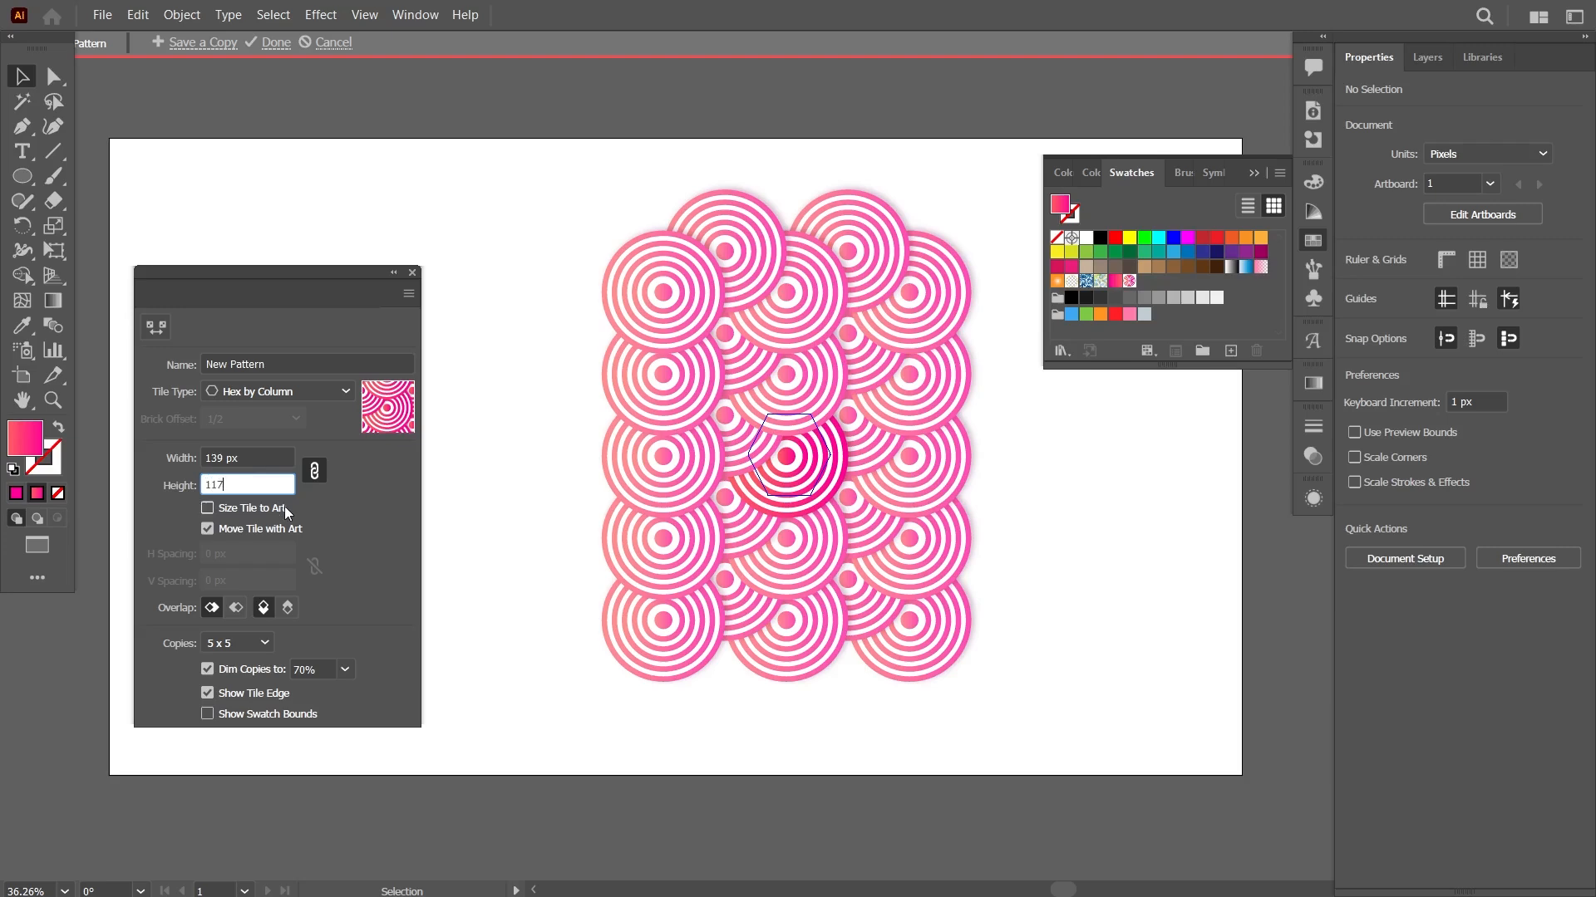
Make the bottom tiles overlap in front, then unlink the tile's width and height and set the width to 139 px.
click(292, 607)
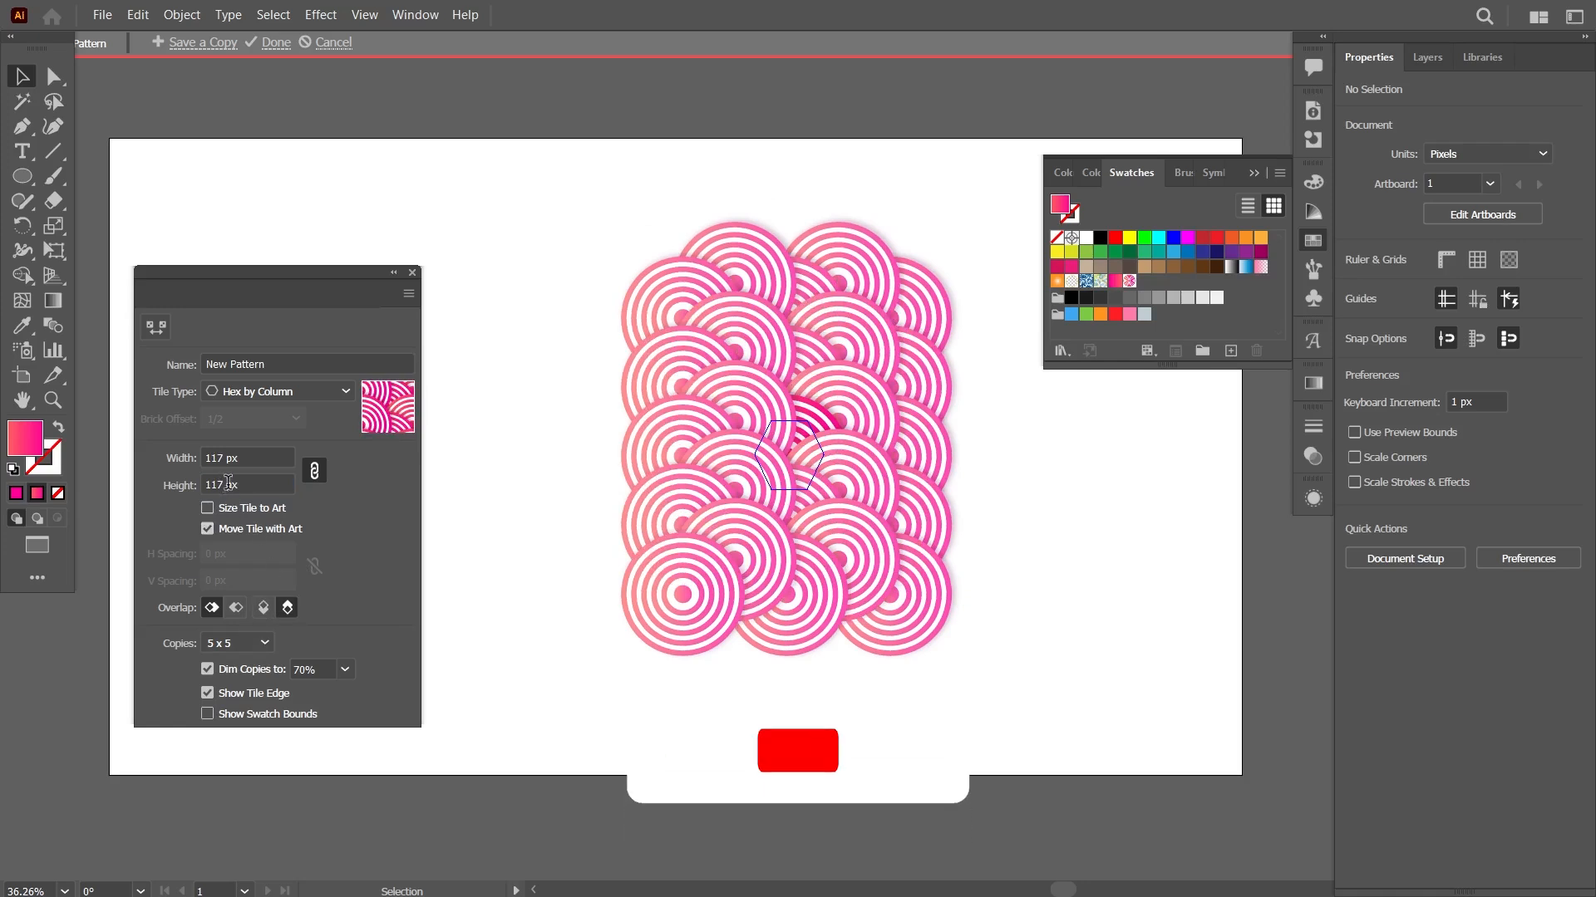
click(314, 470)
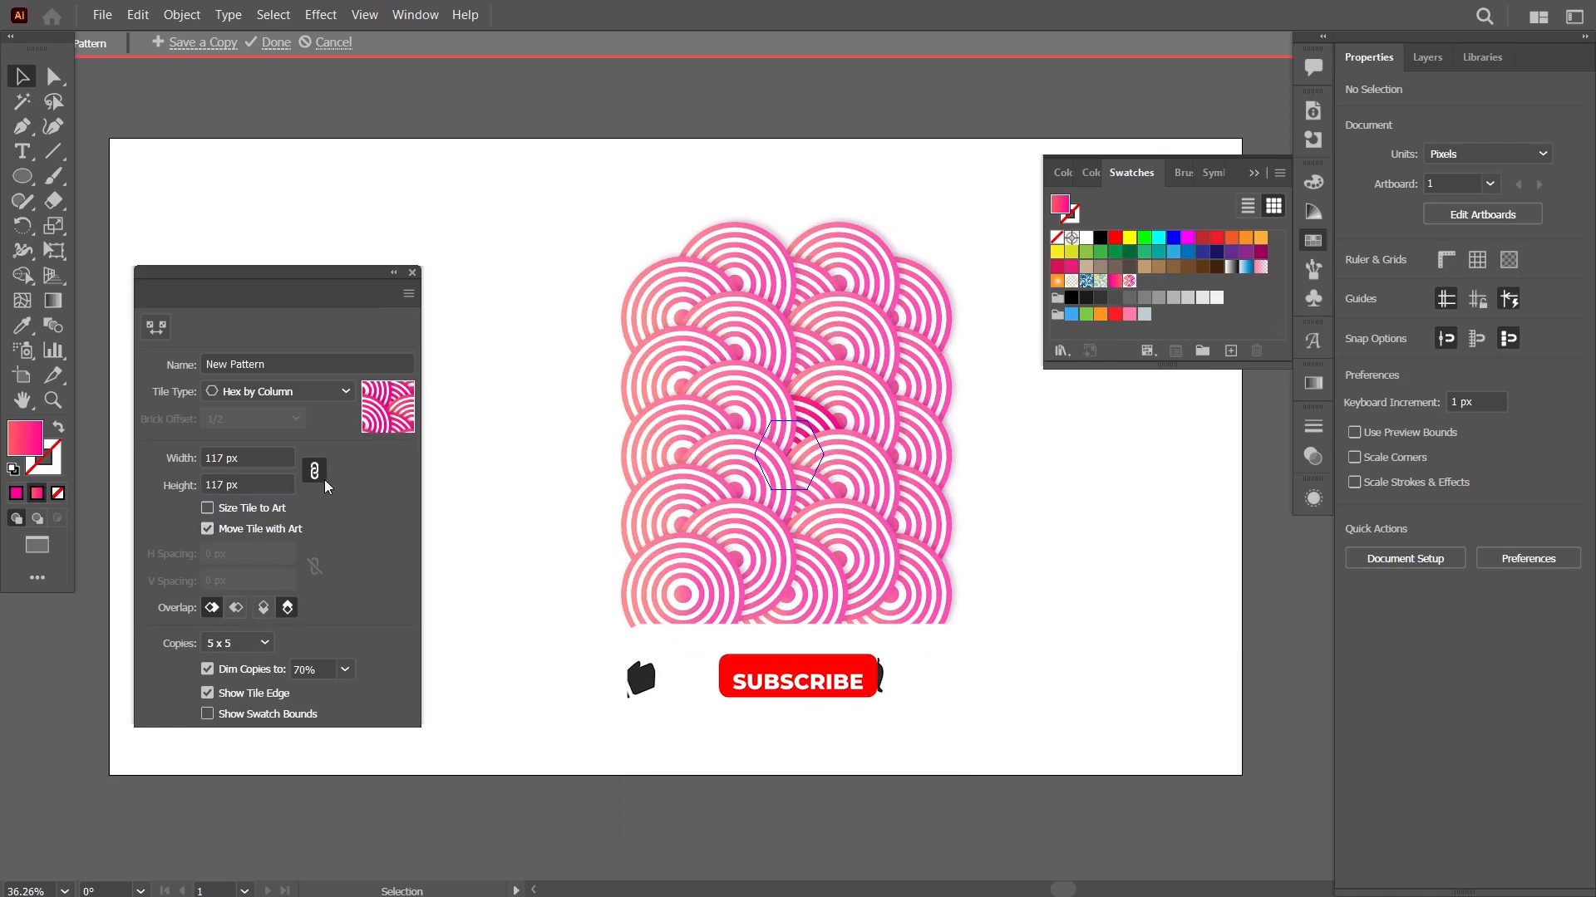
double_click(212, 457)
text(139)
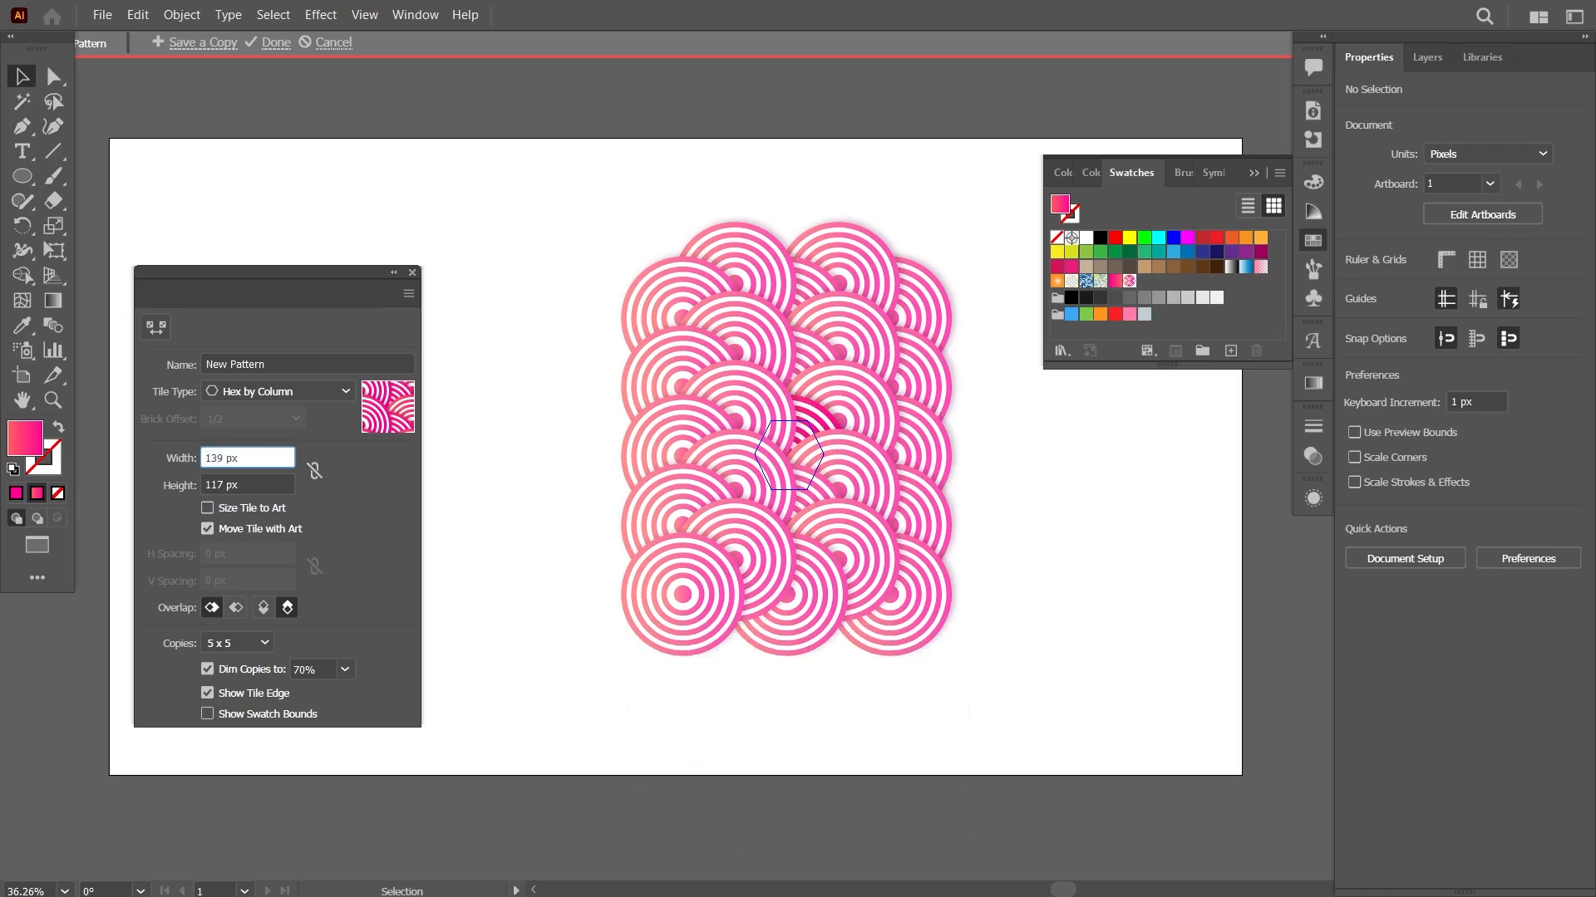
key(Return)
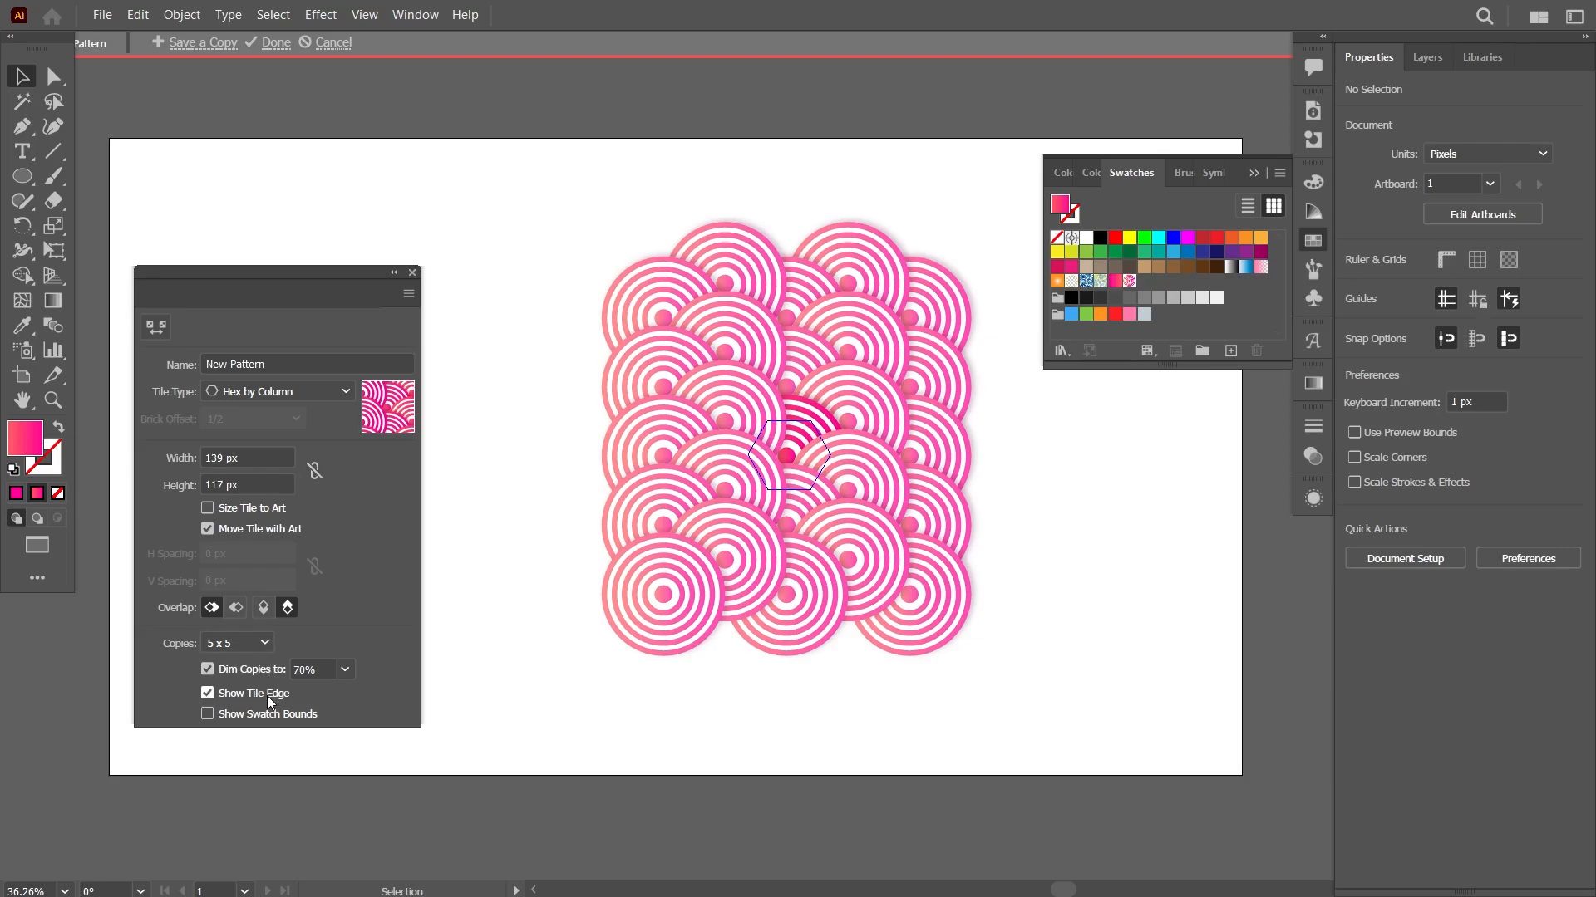
Finish editing the pattern and move the original circle group off the artboard, beyond its lower-right corner.
click(276, 44)
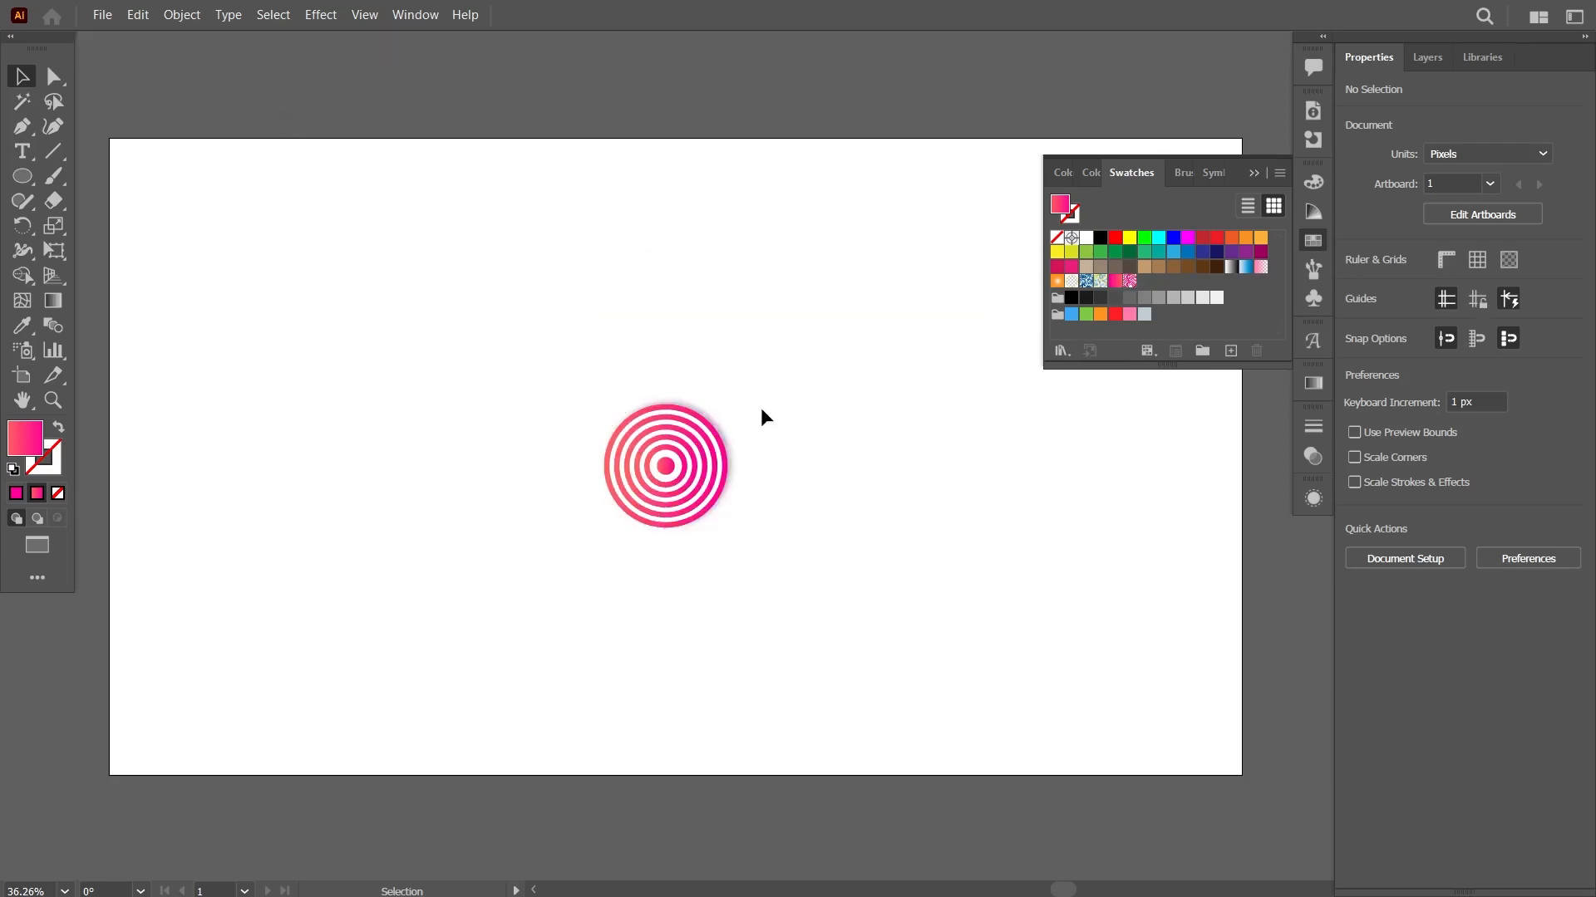
click(1249, 173)
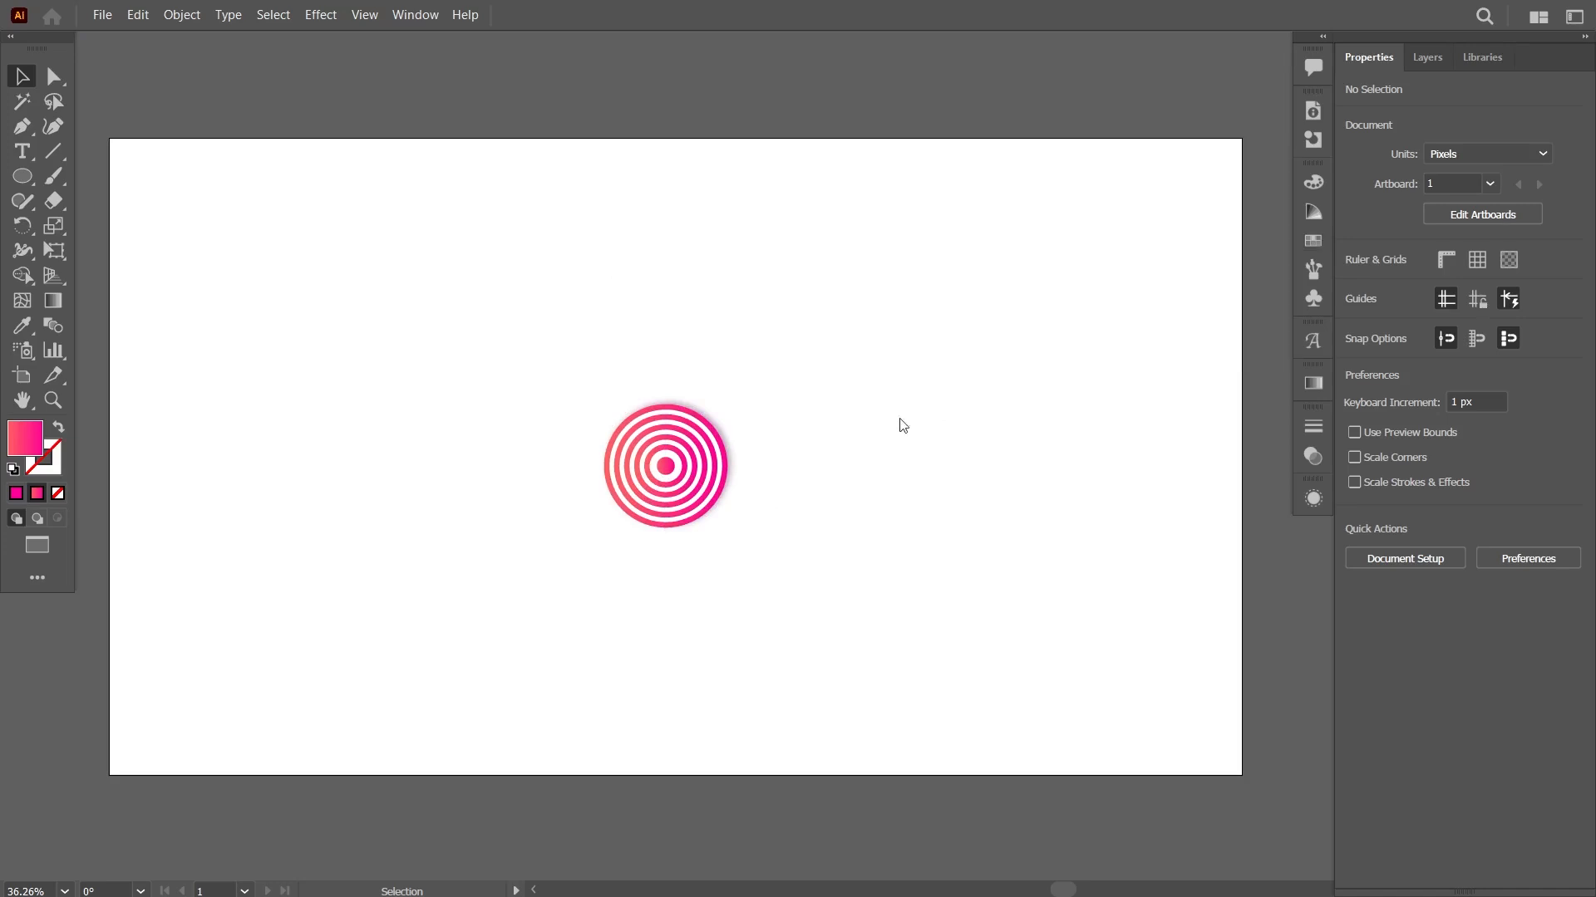
drag(665, 468, 1283, 830)
click(358, 262)
Create a rectangle 1920 px wide and 1080 px high.
drag(25, 174, 91, 170)
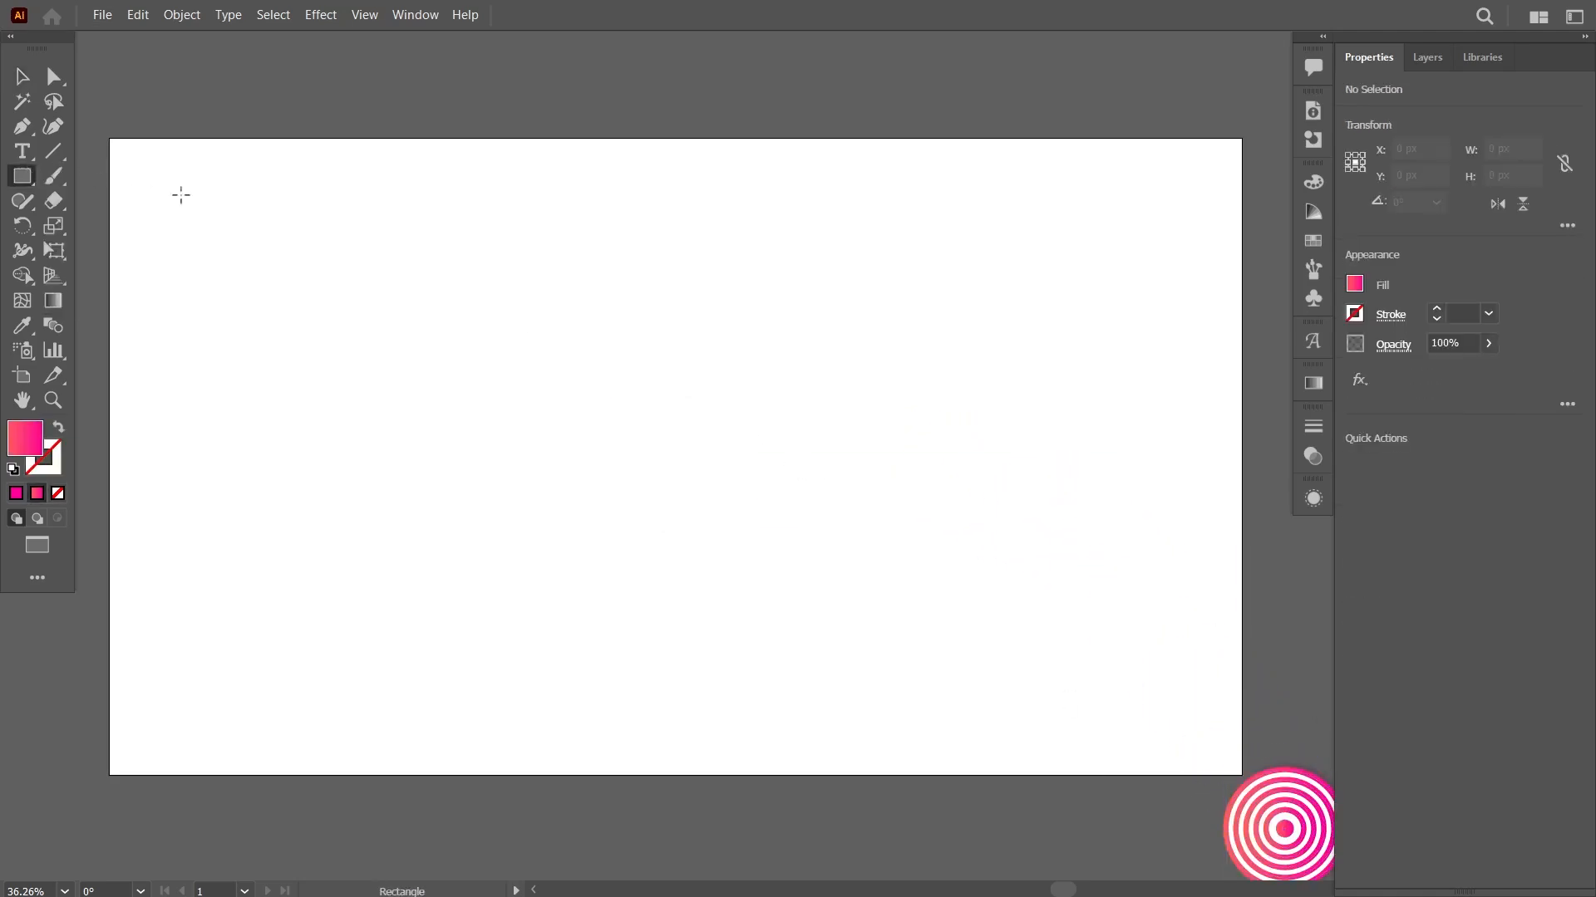
click(328, 234)
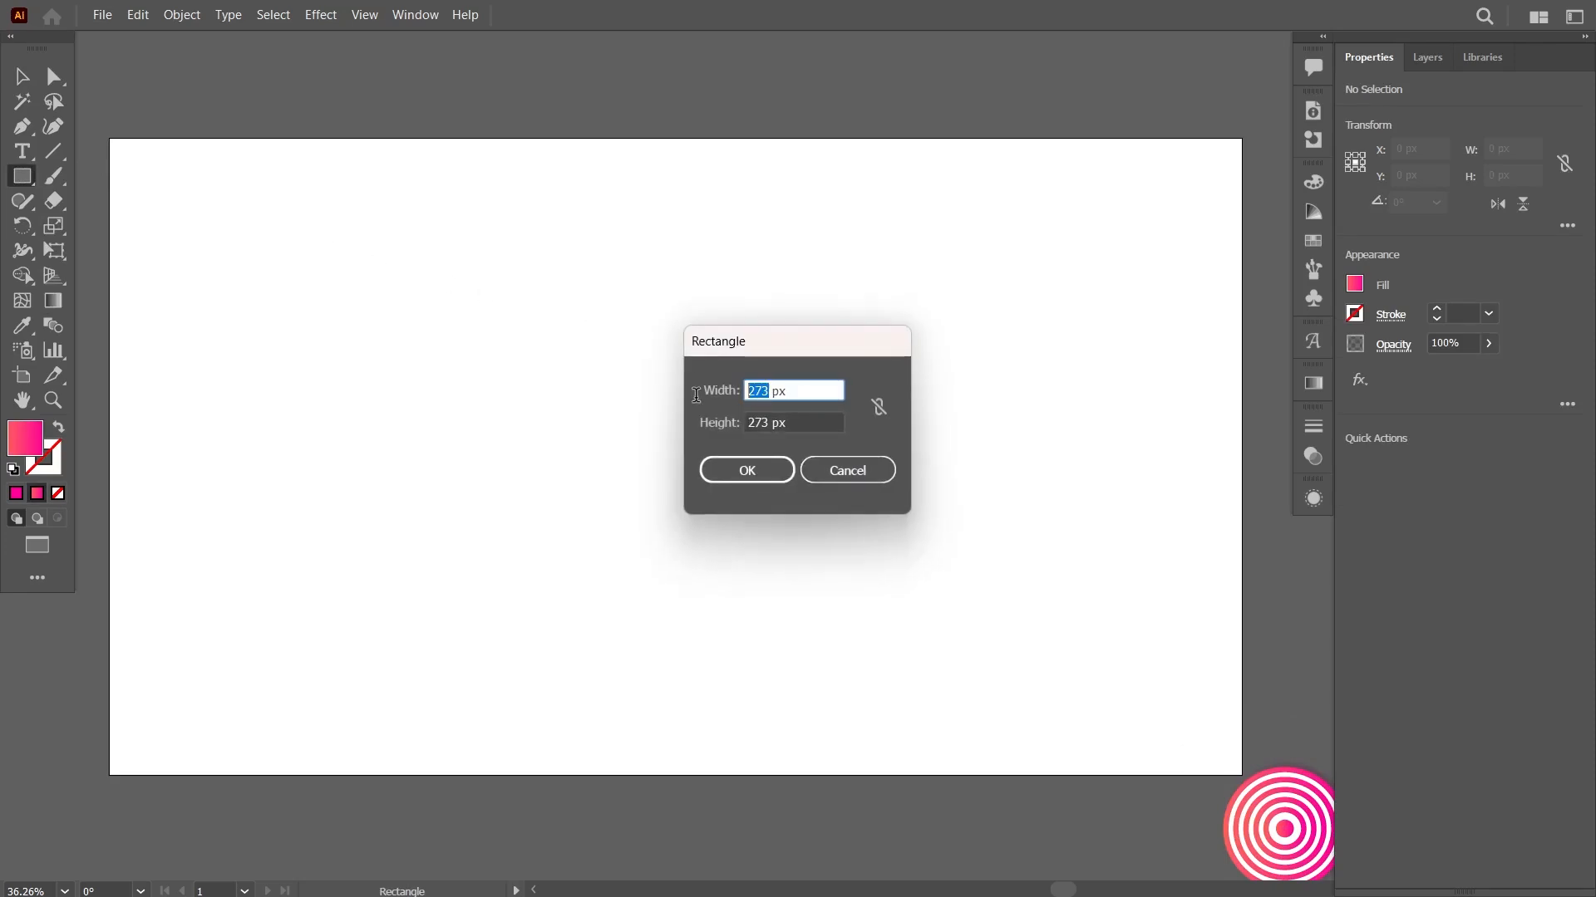
text(1920)
key(Tab)
text(1080)
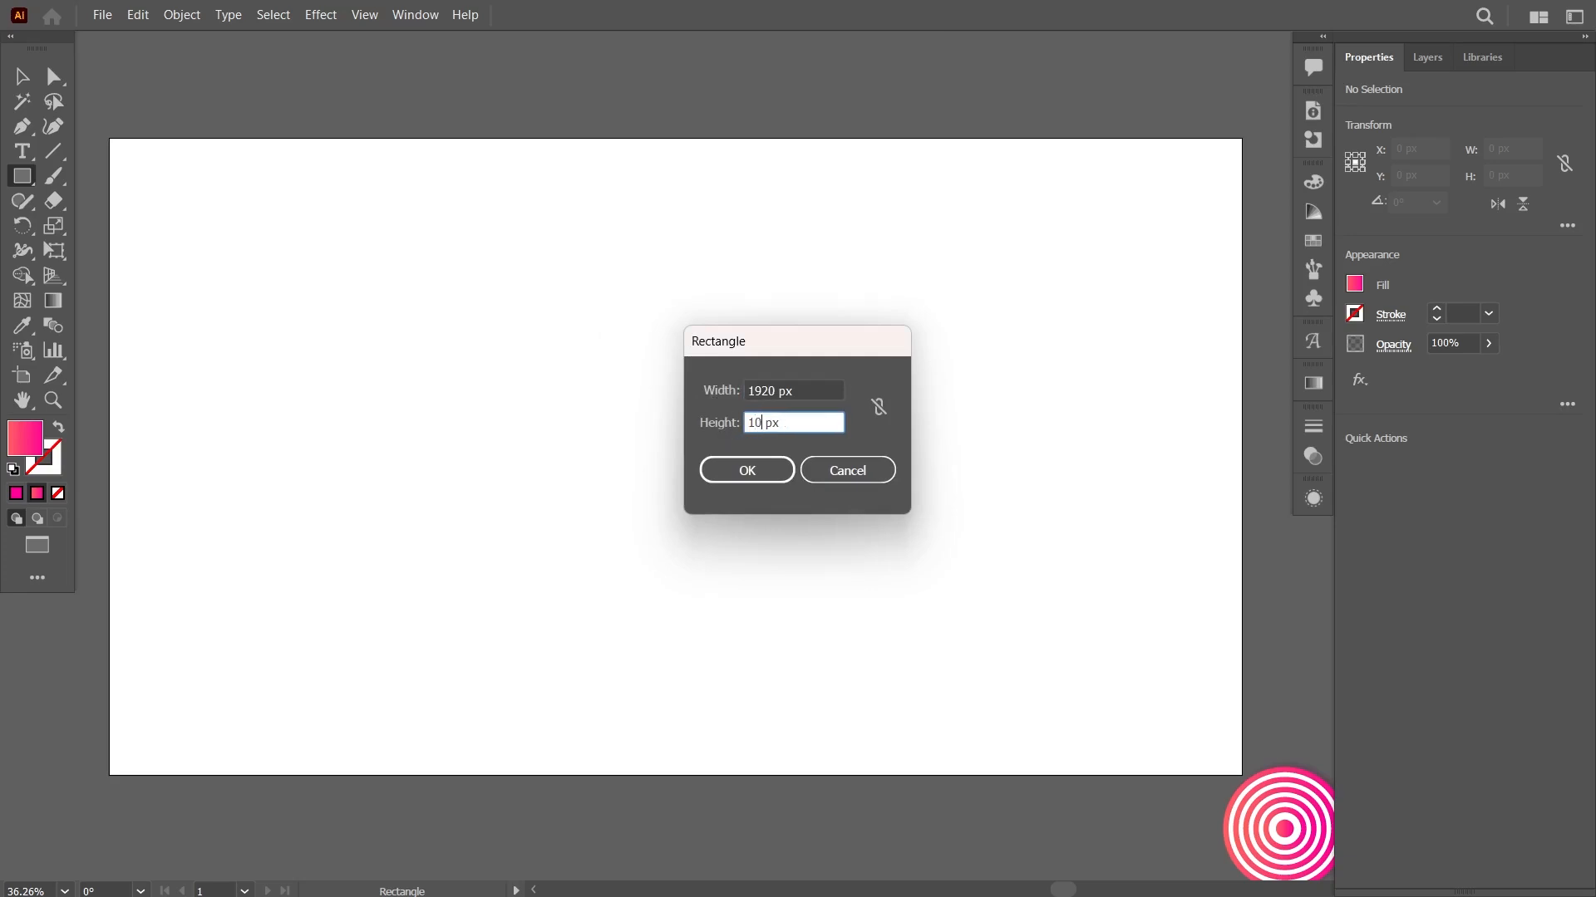
click(747, 470)
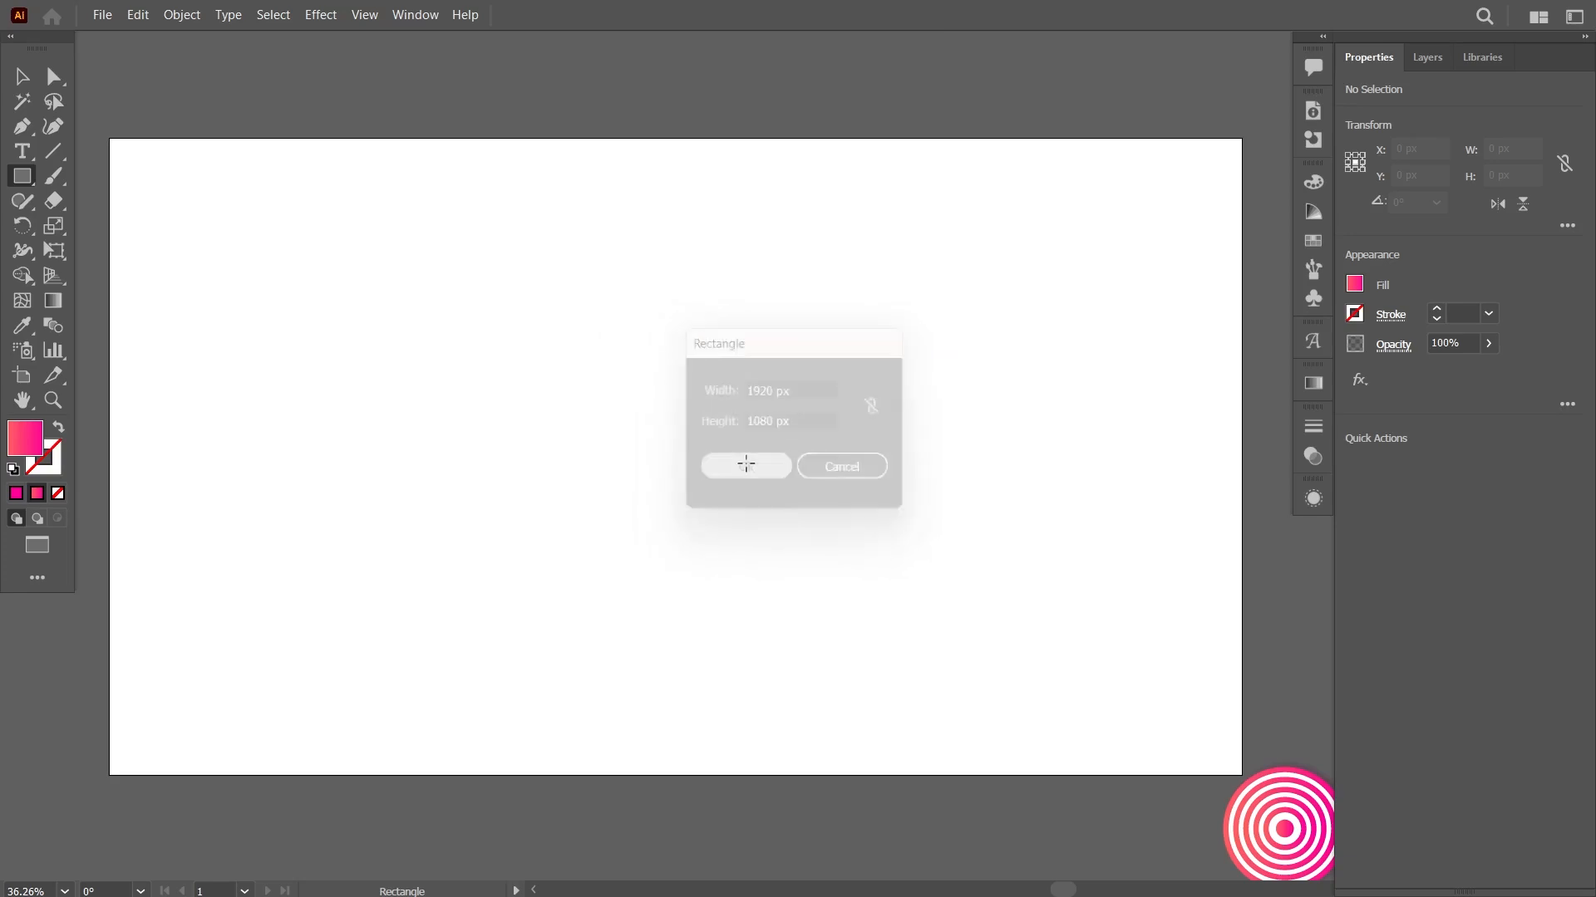
Center the rectangle horizontally and vertically on the artboard.
click(23, 77)
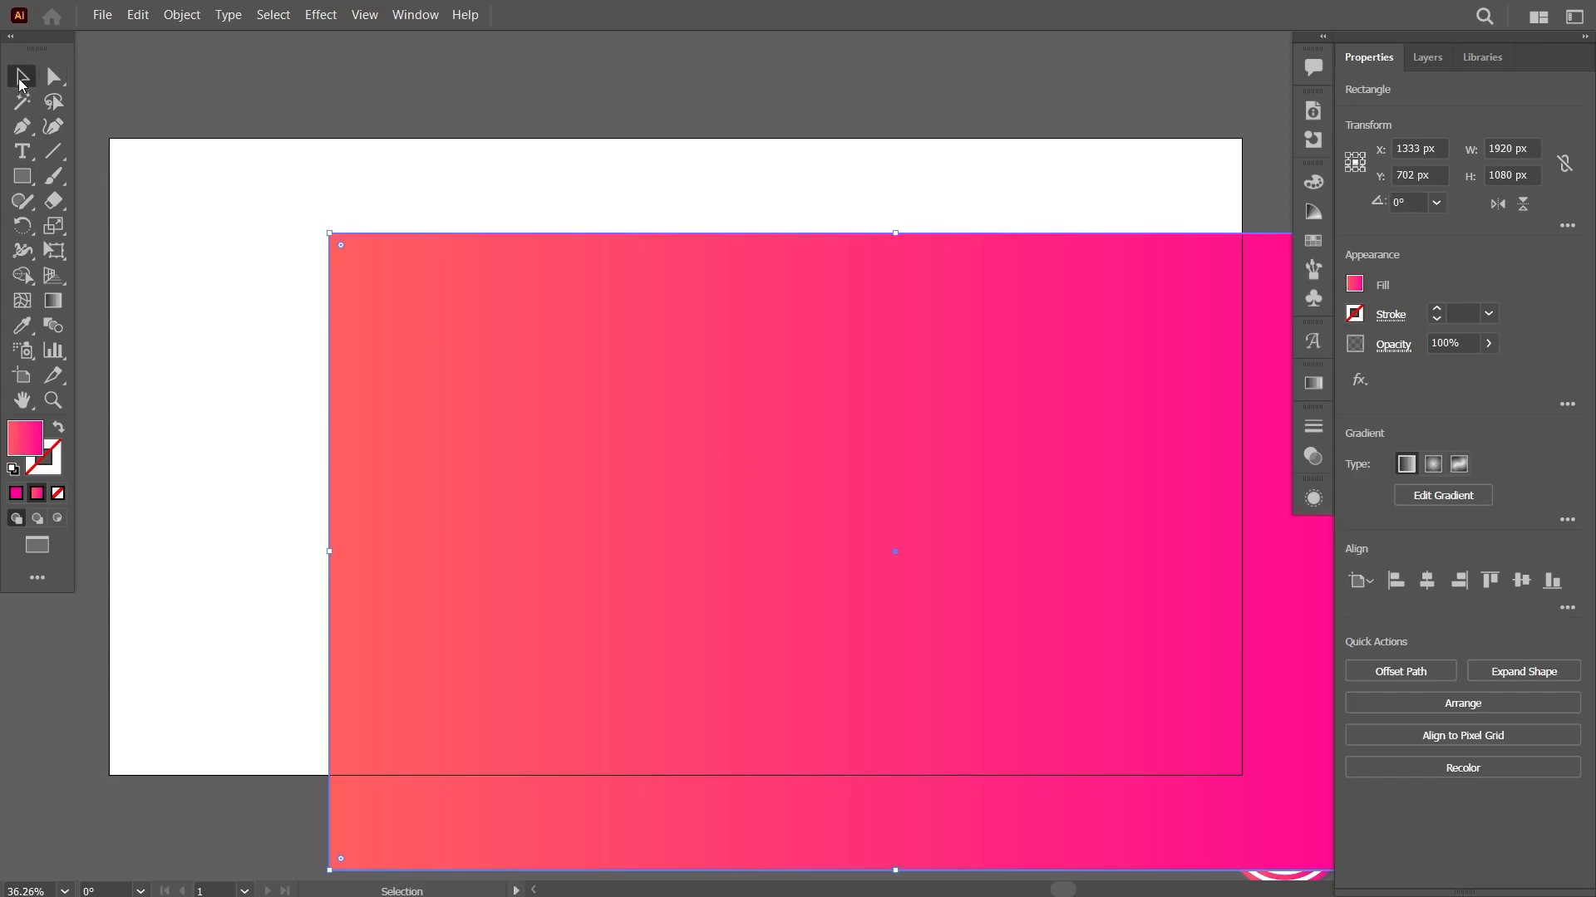
click(1426, 581)
click(1520, 581)
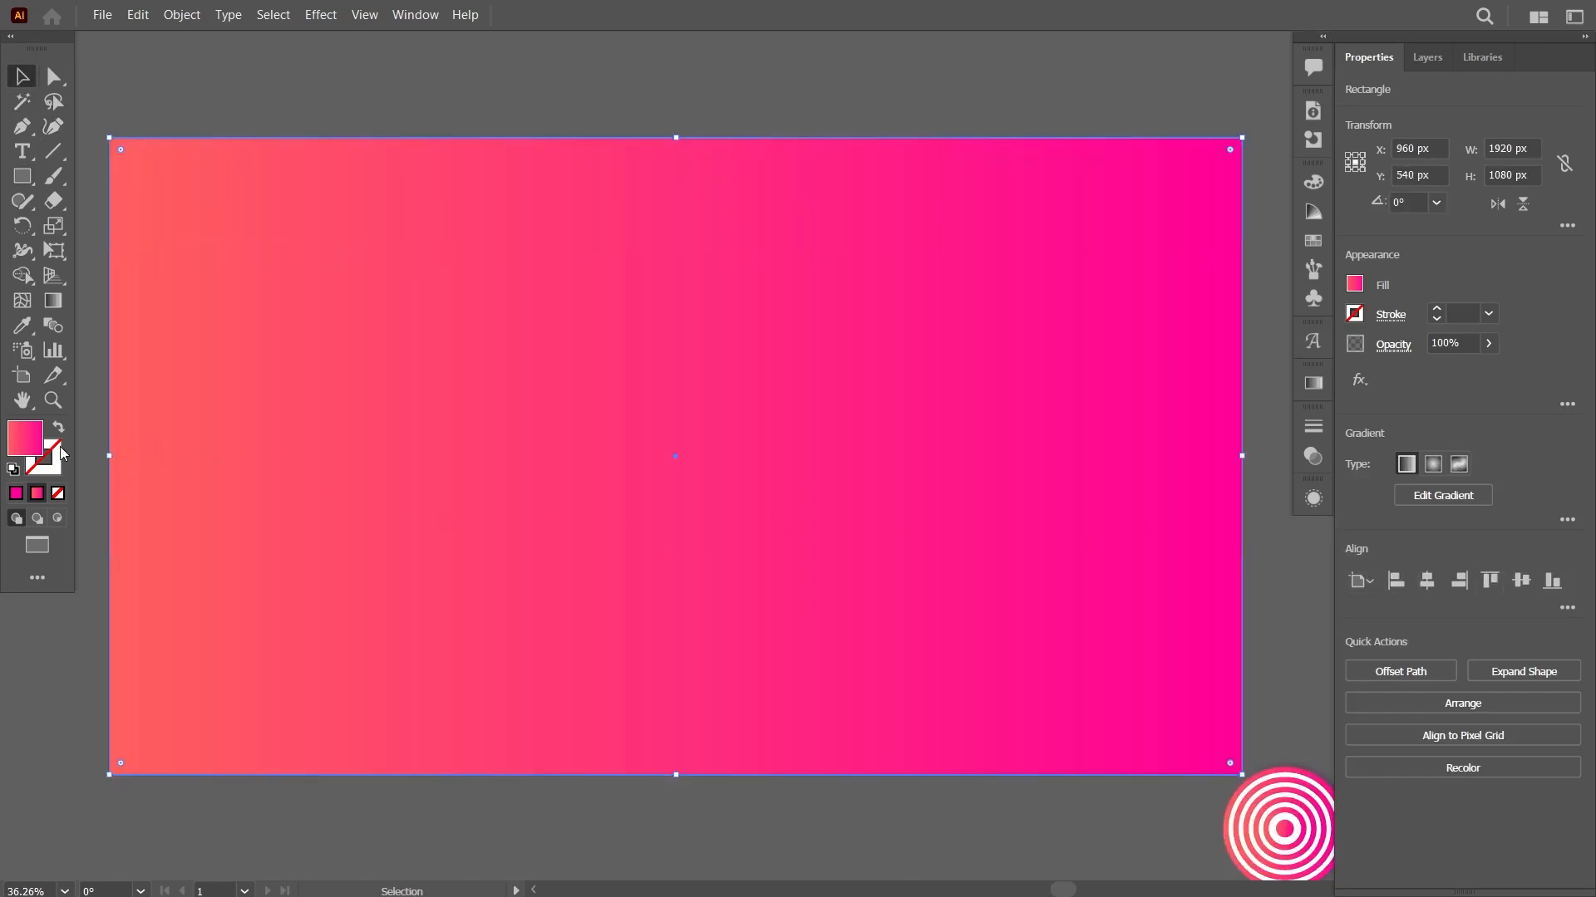
Fill the rectangle with the New Pattern swatch and deselect it.
click(1321, 243)
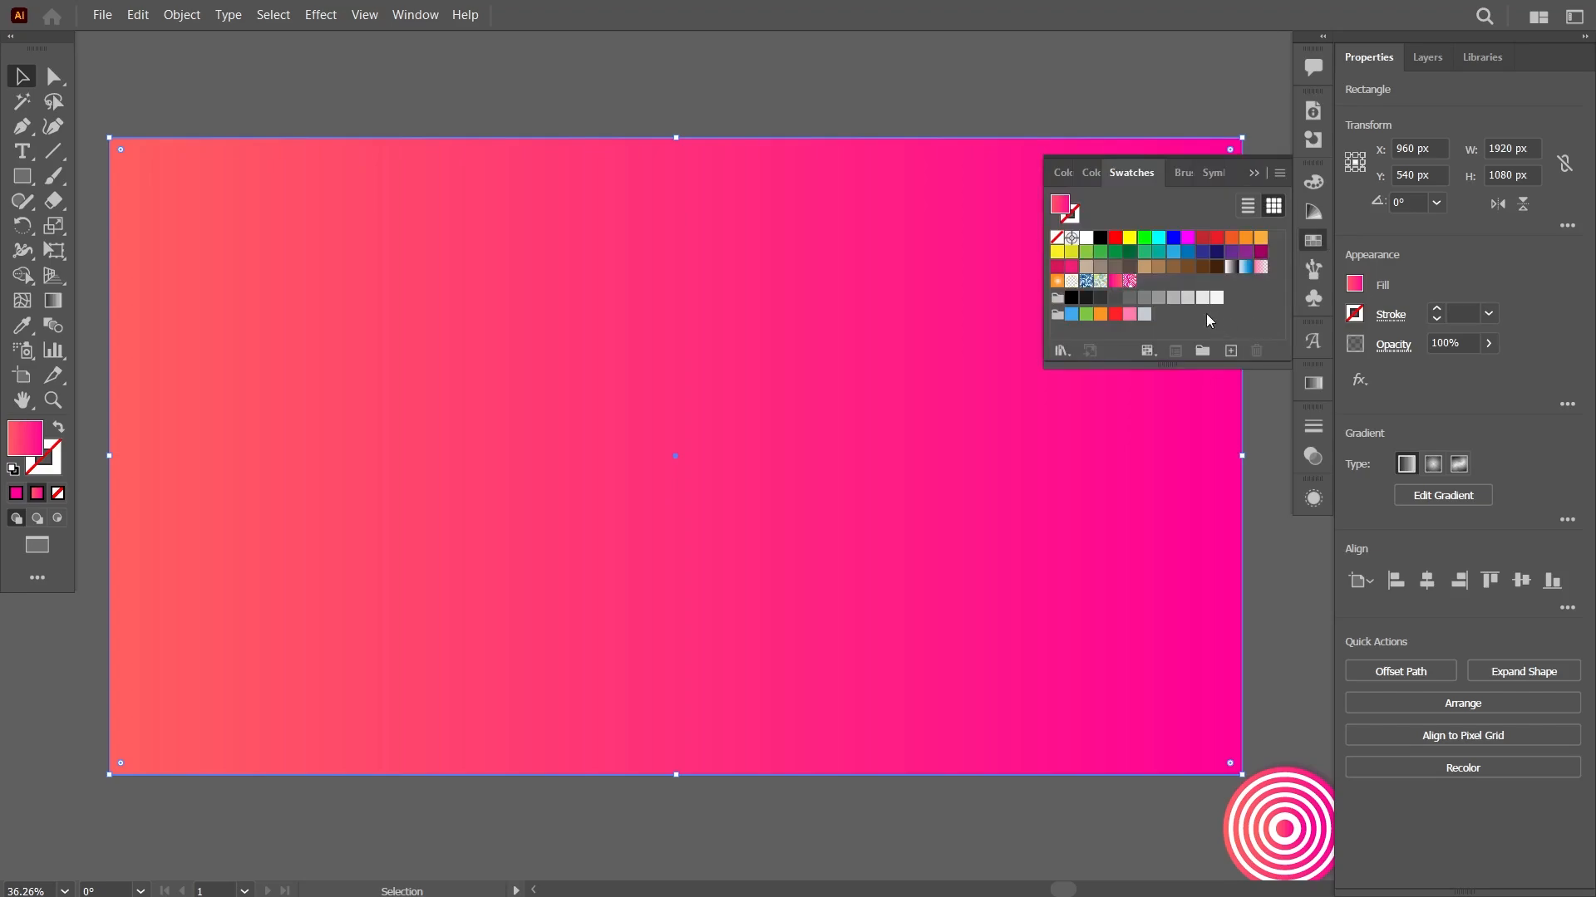
click(1130, 281)
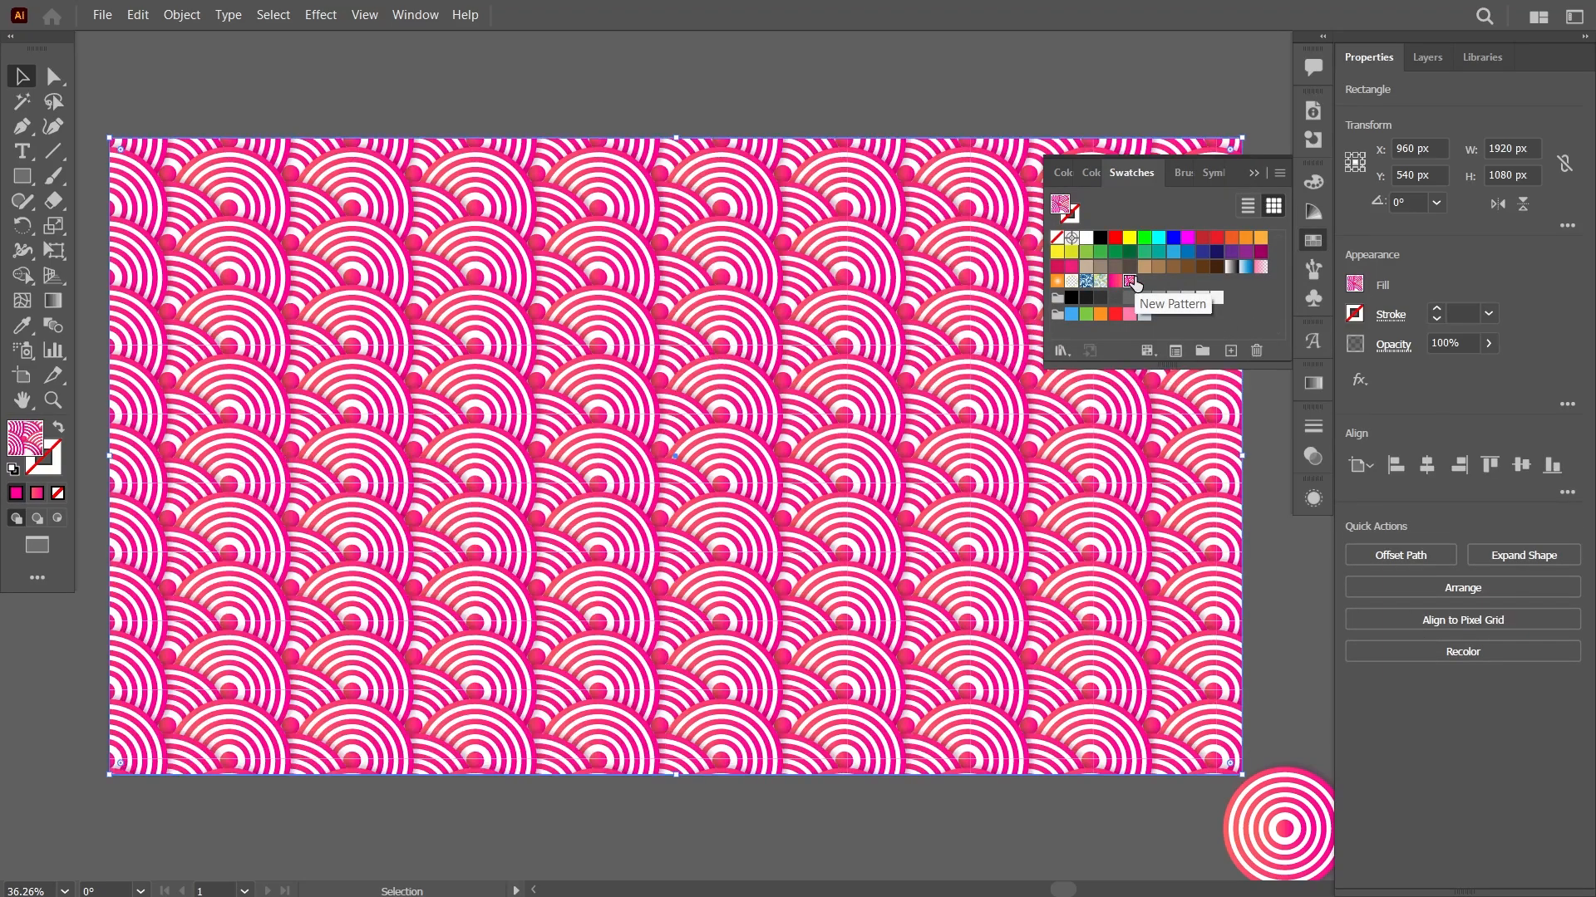
click(1252, 173)
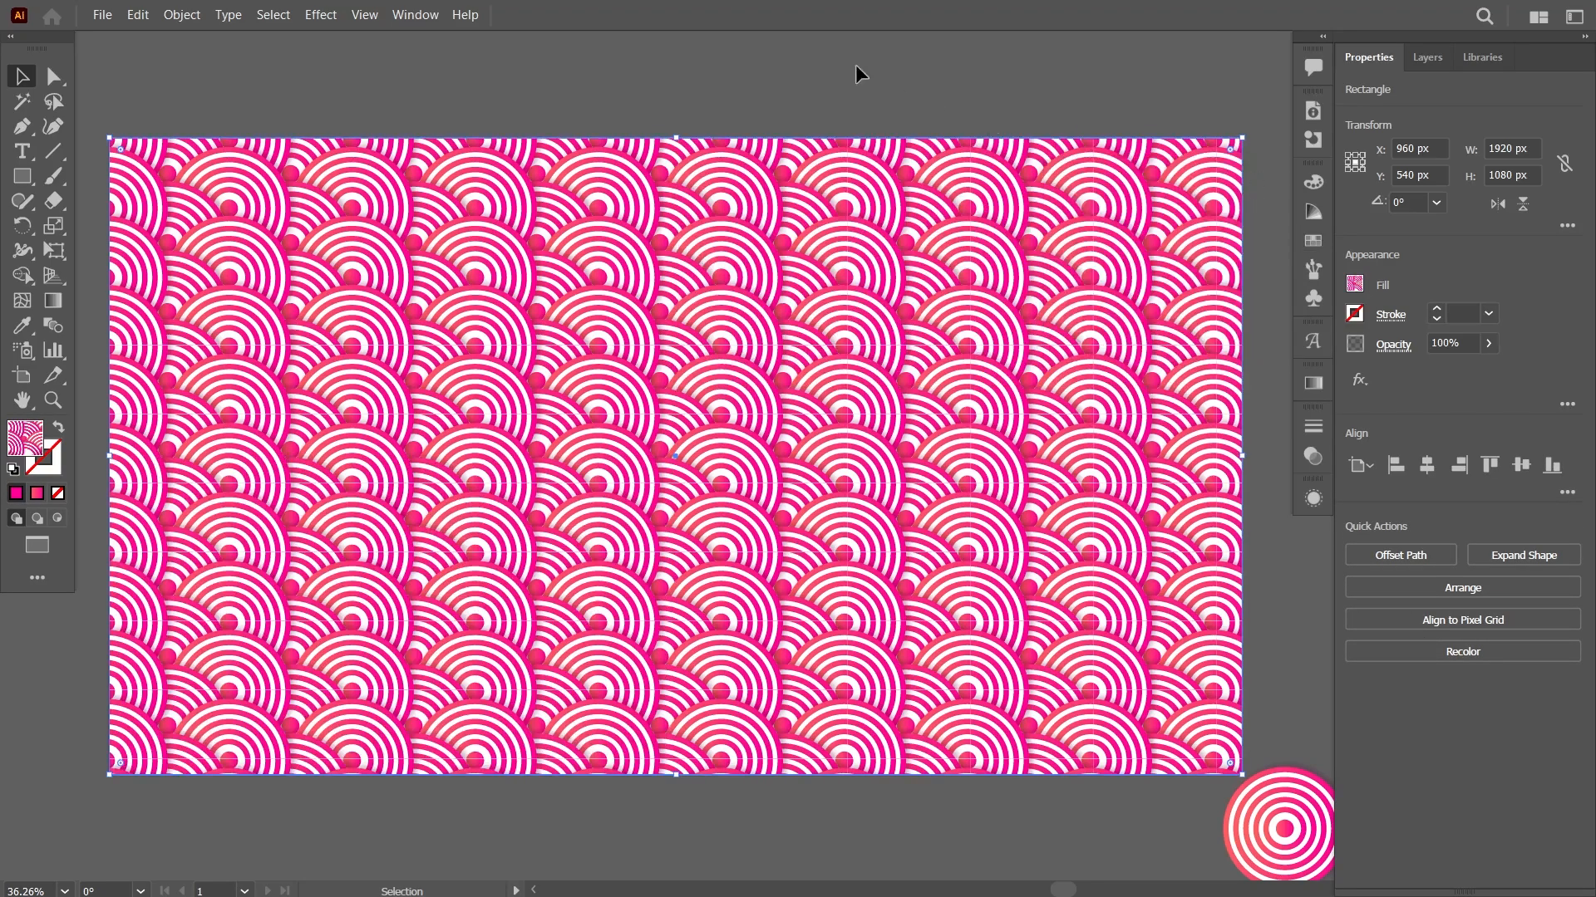
click(853, 63)
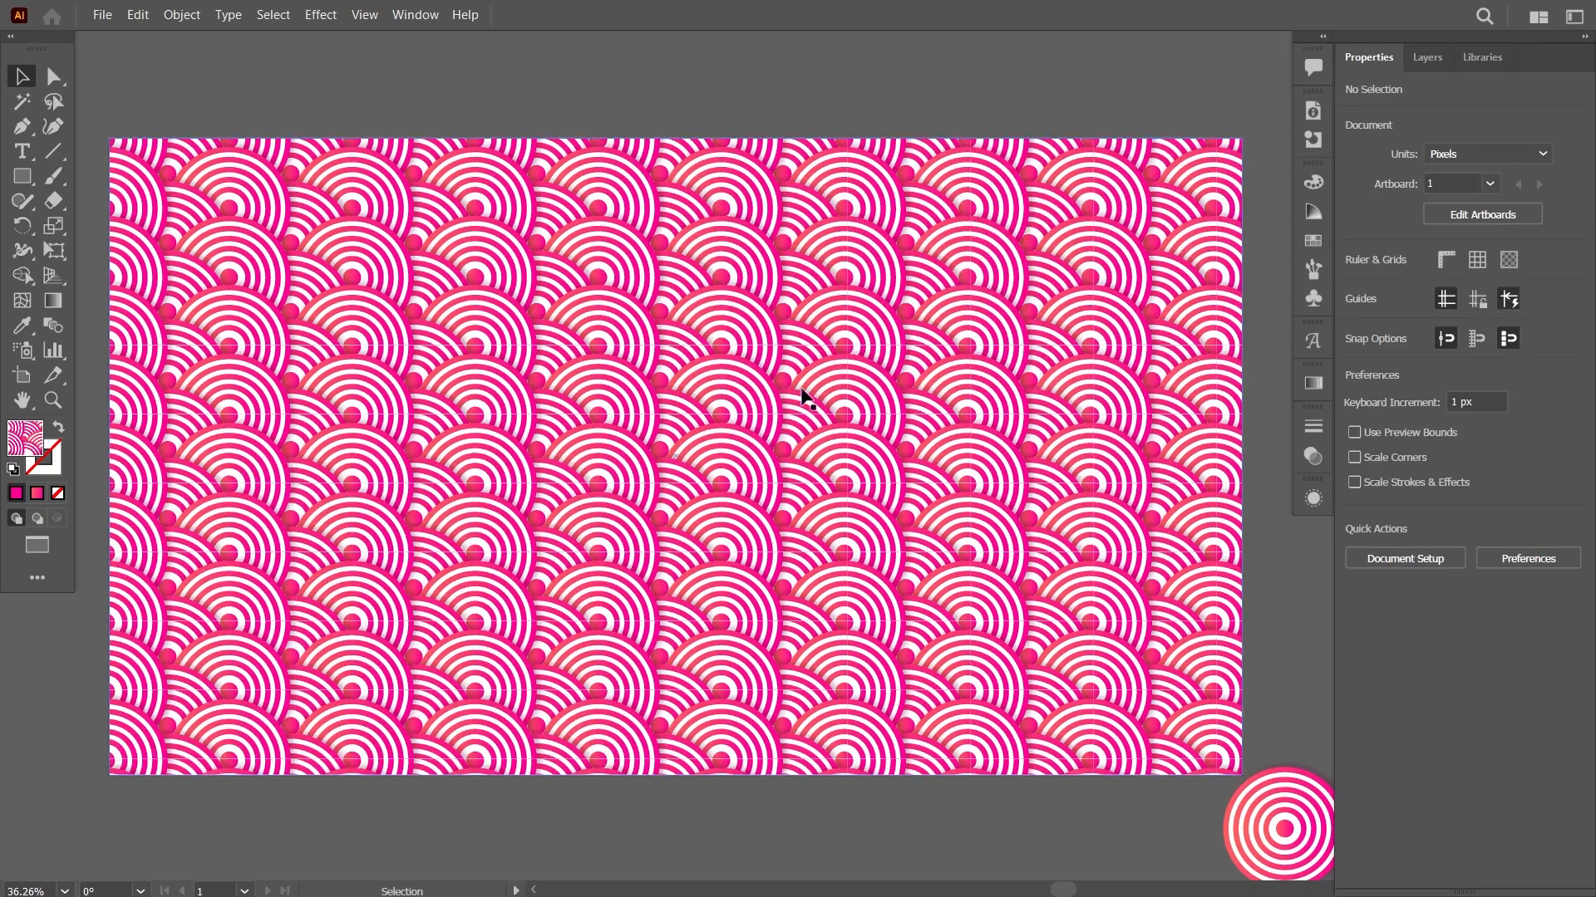
key(a)
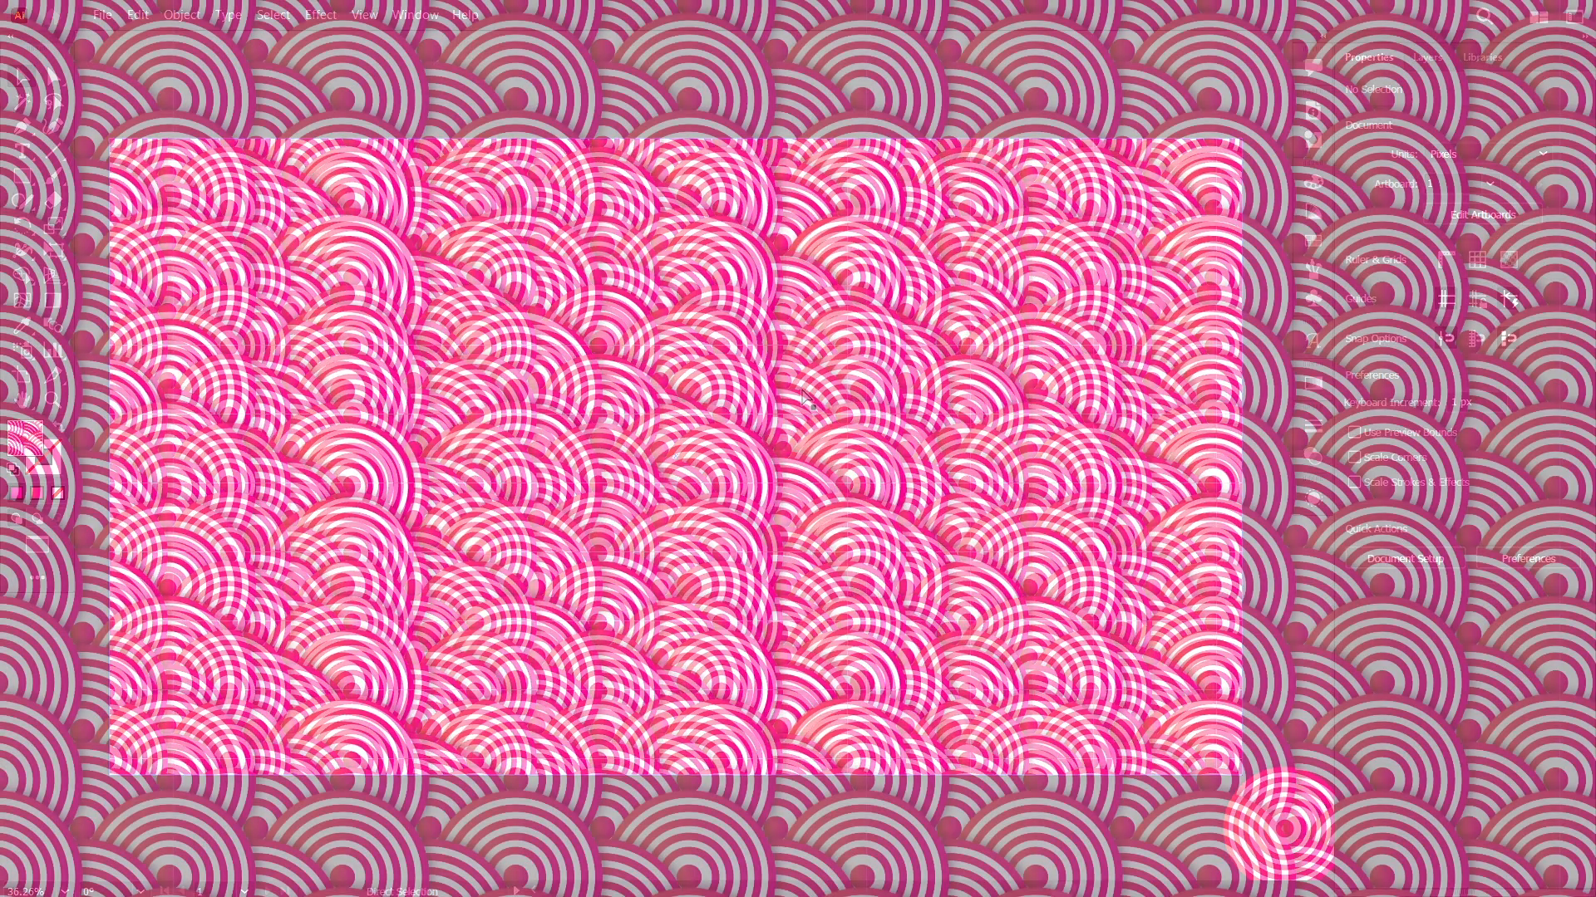